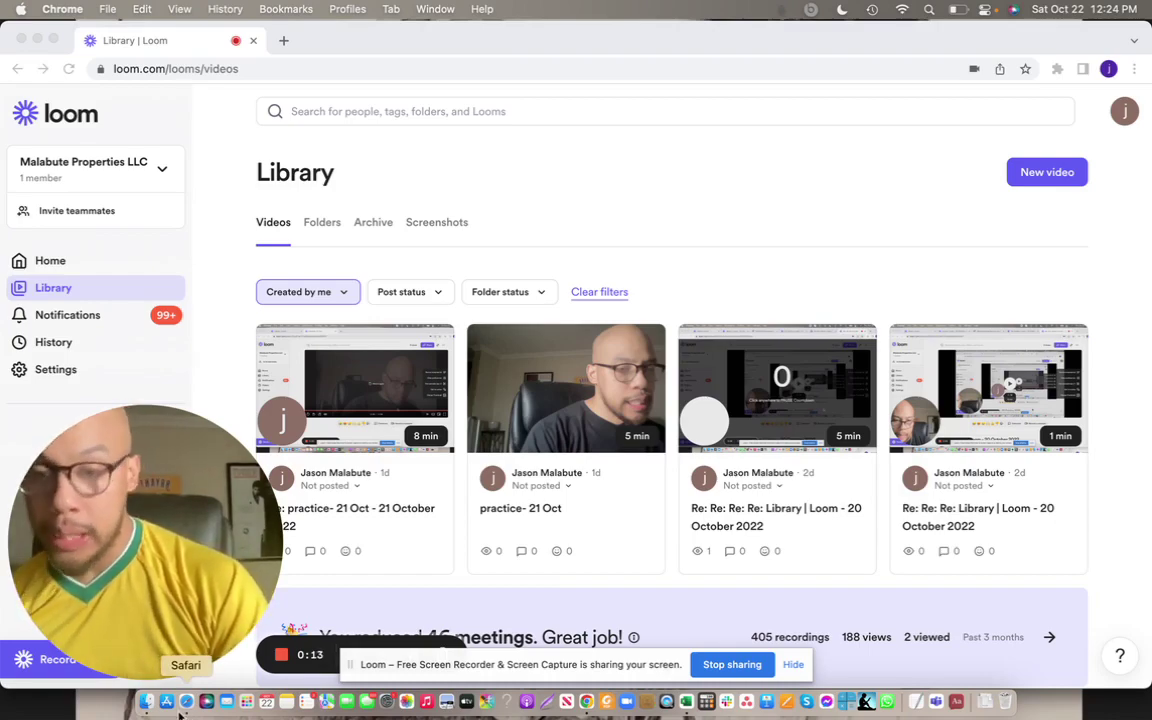
Switch to Safari and bring up the Kansas City, MO-KS shift-share analysis for 1990 to 1993
left_click(186, 702)
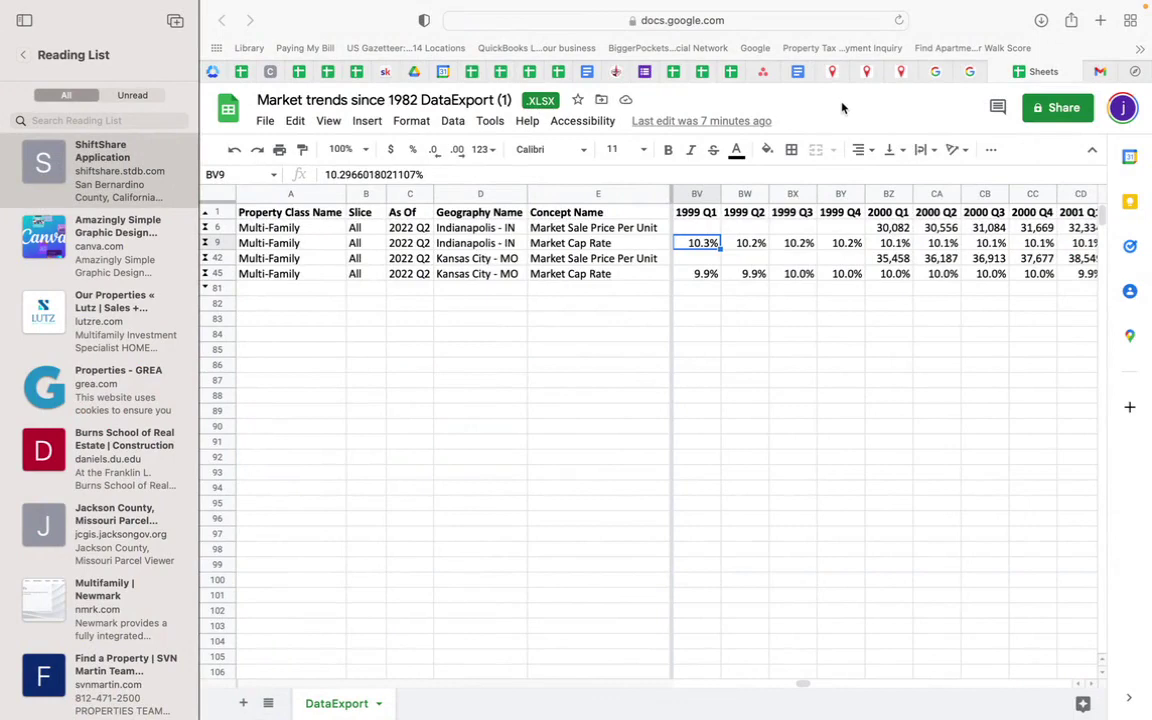
left_click(831, 71)
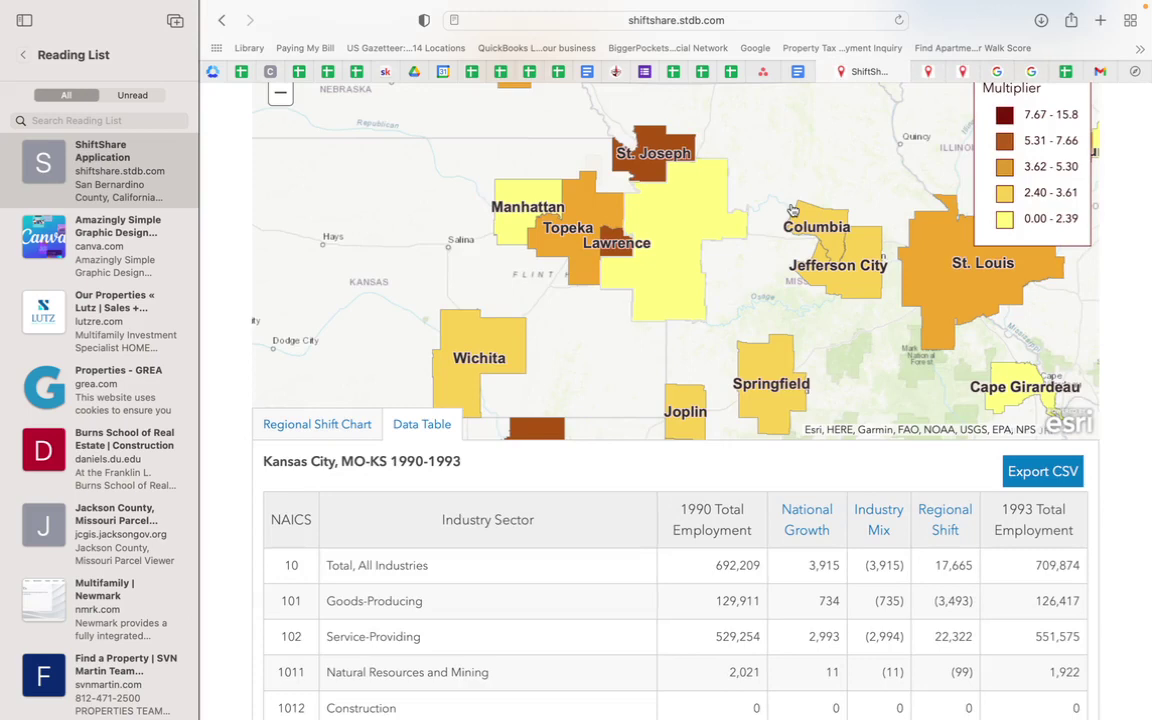
scroll(792, 210, "up", 5)
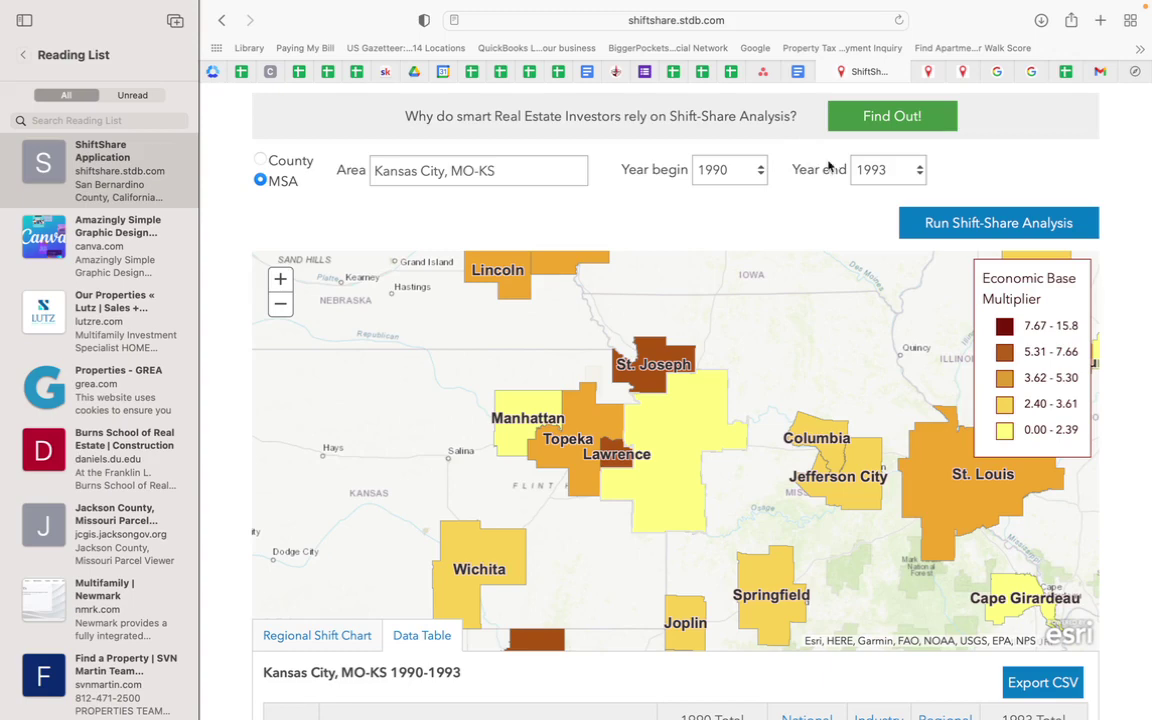
left_click(888, 170)
left_click(595, 184)
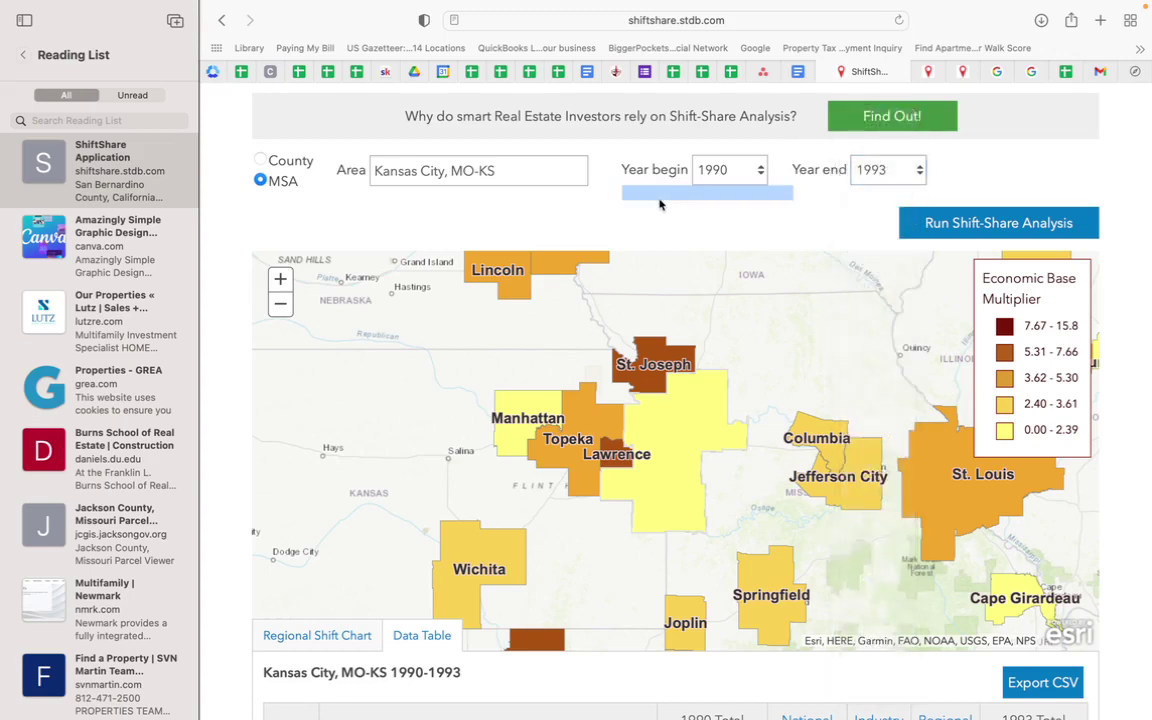
Compare the 1990 and 1993 total employment for all industries in the Kansas City and Indianapolis data tables
scroll(630, 197, "down", 1)
scroll(630, 197, "down", 3)
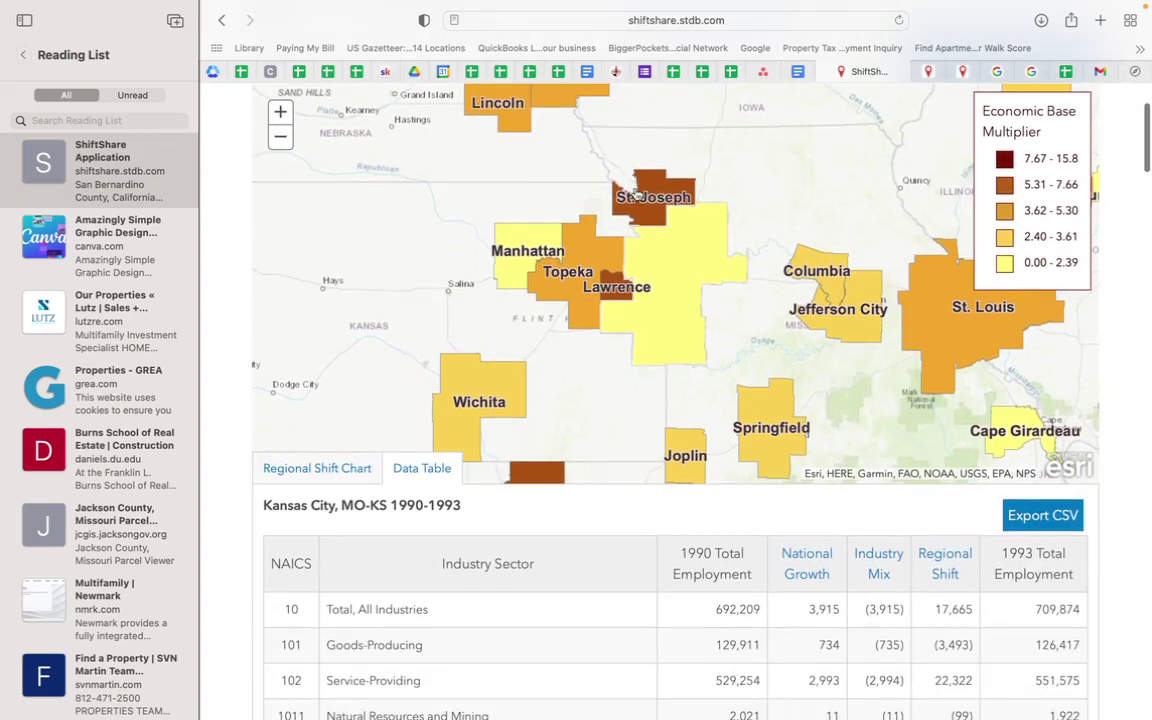
triple_click(738, 611)
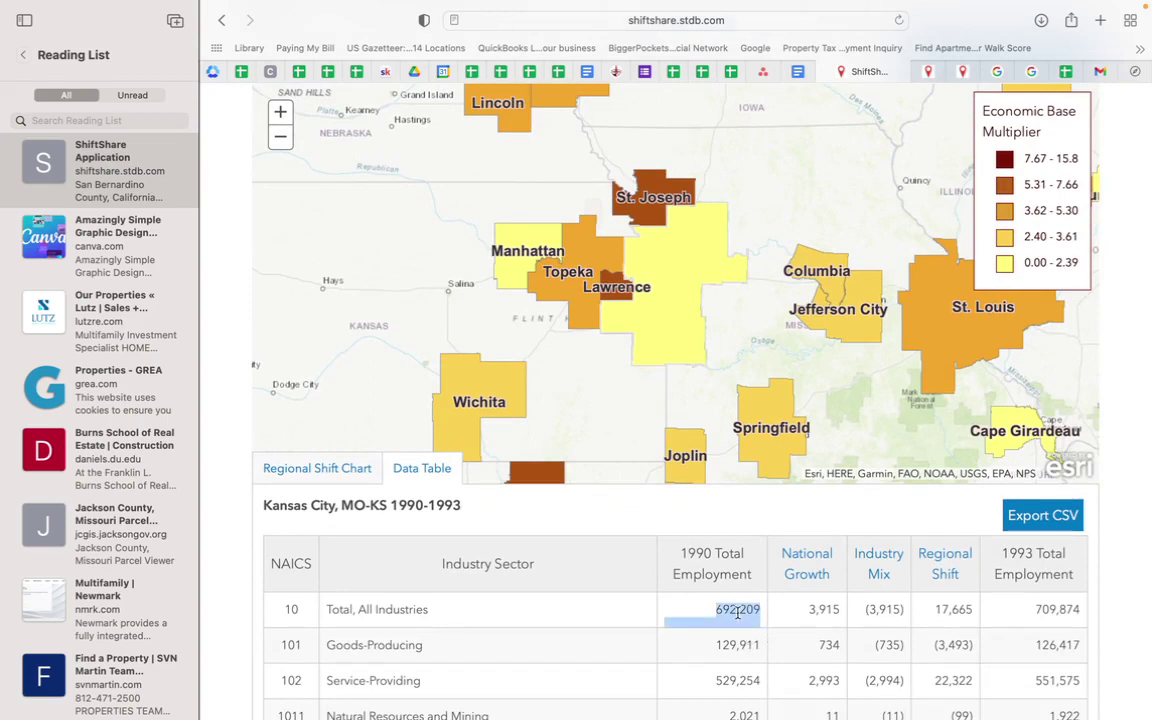
double_click(1051, 610)
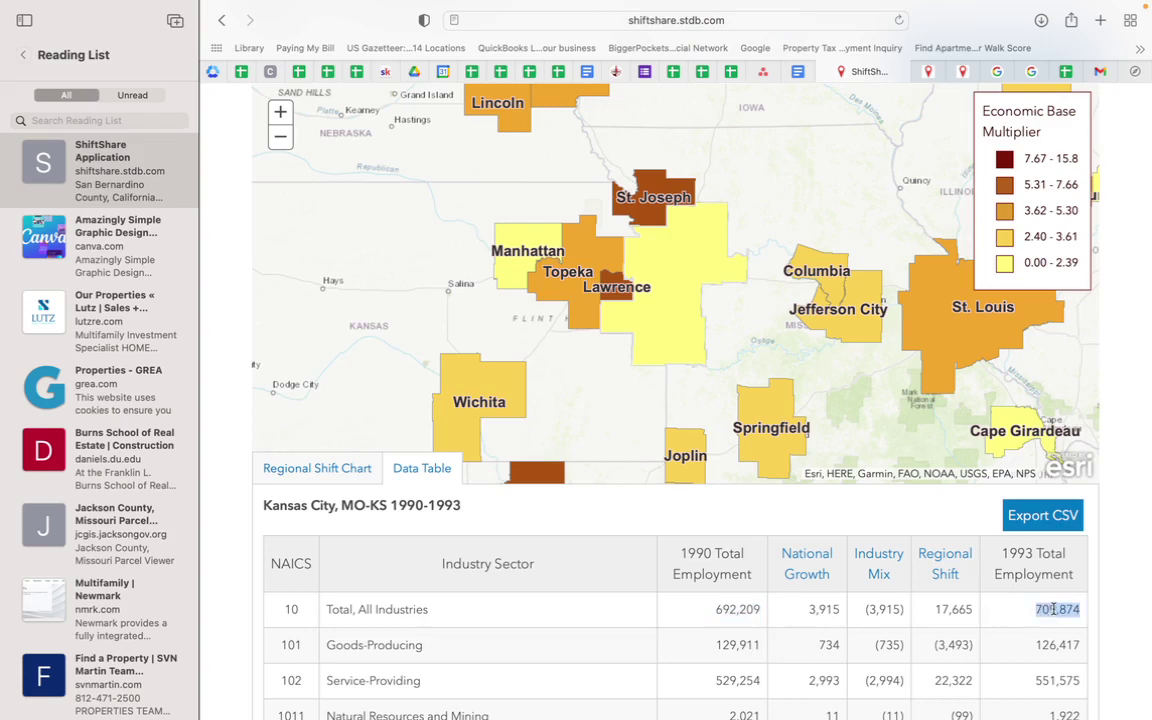
left_click(1132, 560)
left_click_drag(1098, 300, 1092, 185)
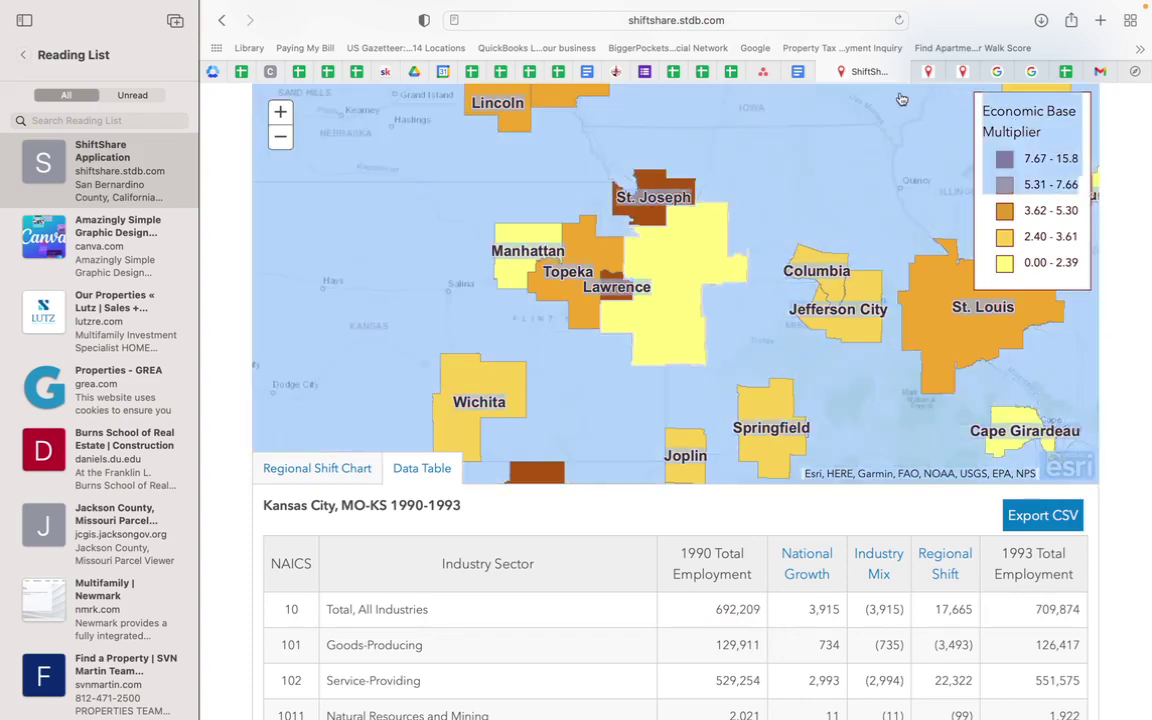
left_click(845, 71)
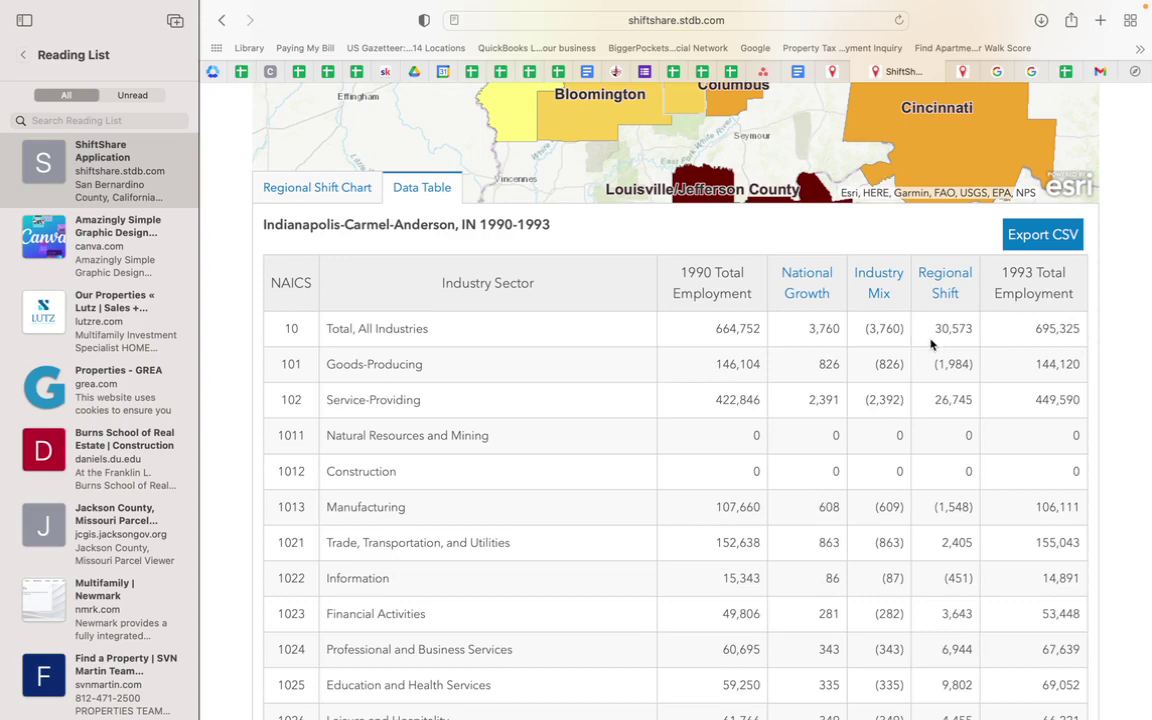
Run the Kansas City, MO-KS shift-share analysis for 1999 to 2003 and view its data table
left_click(837, 72)
scroll(812, 139, "up", 3)
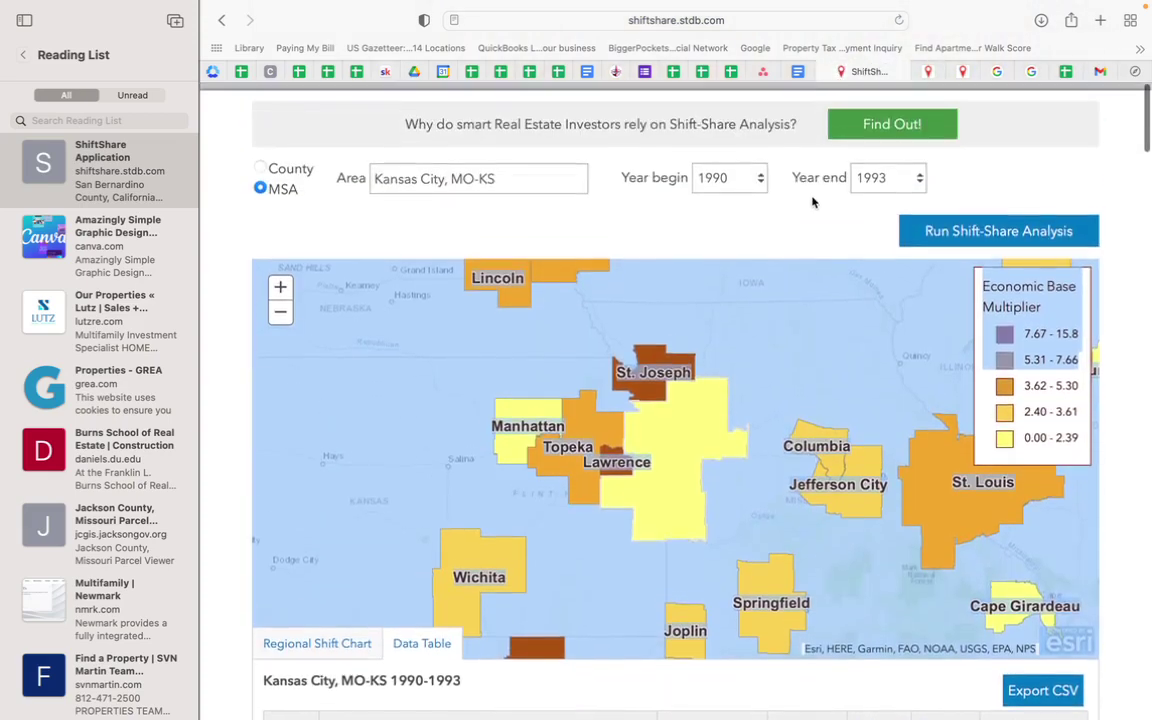
left_click(760, 174)
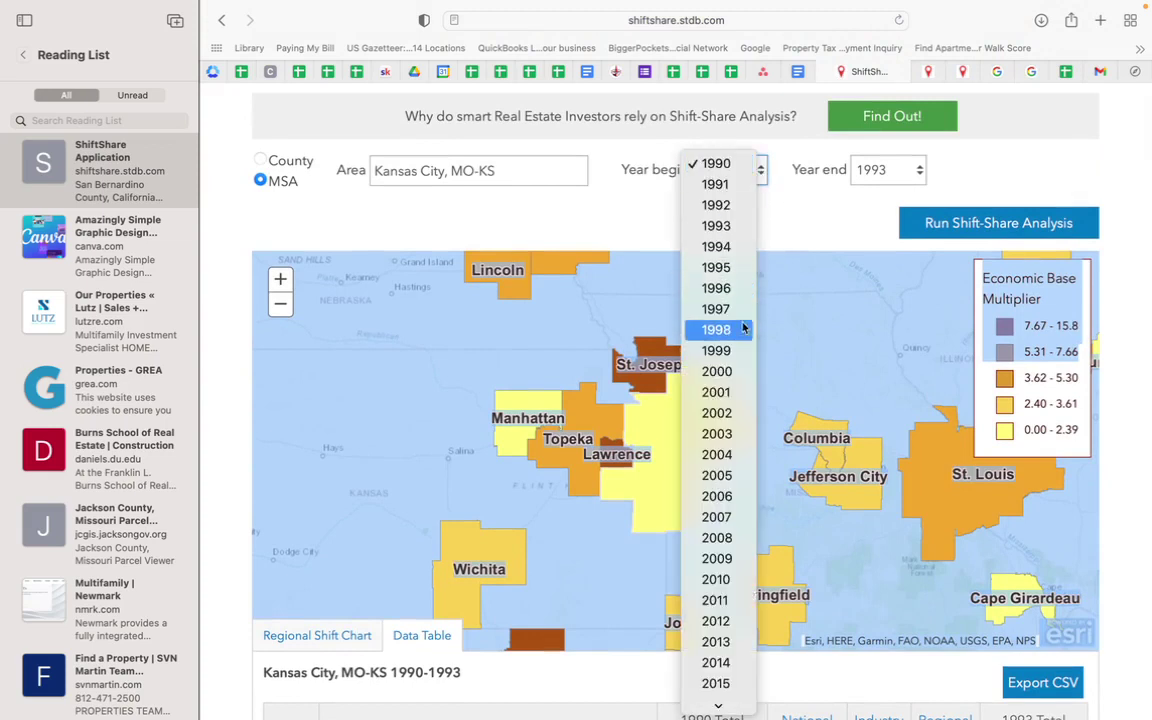
left_click(743, 358)
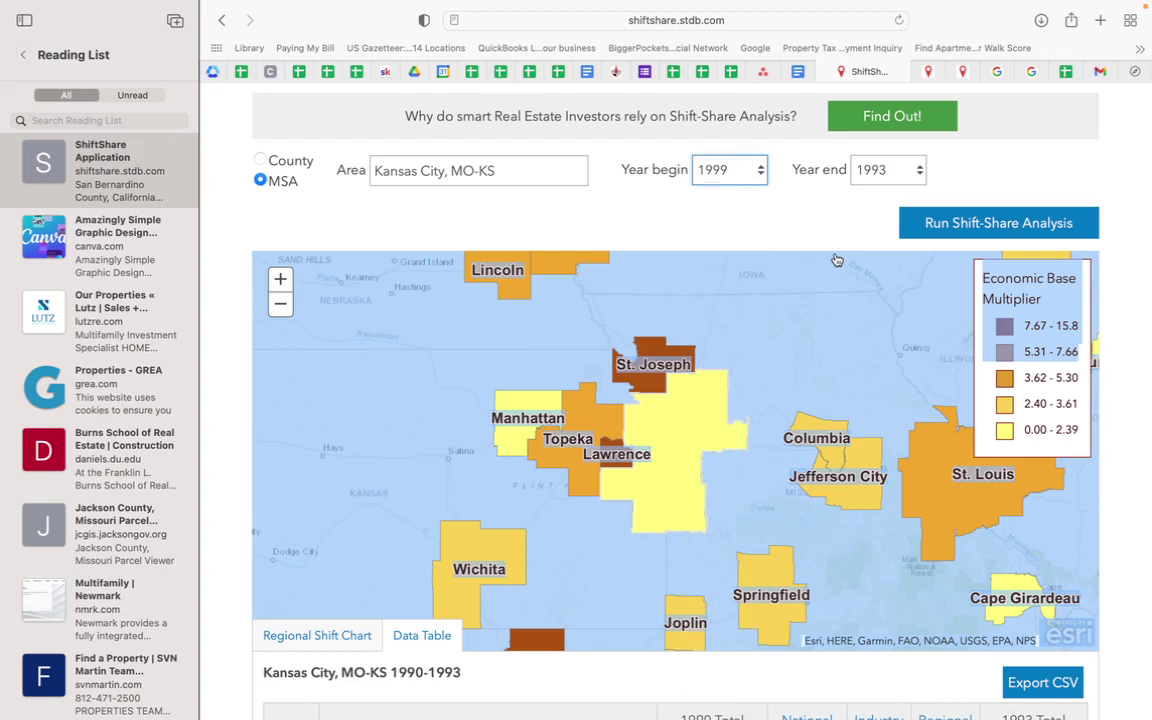
left_click(897, 177)
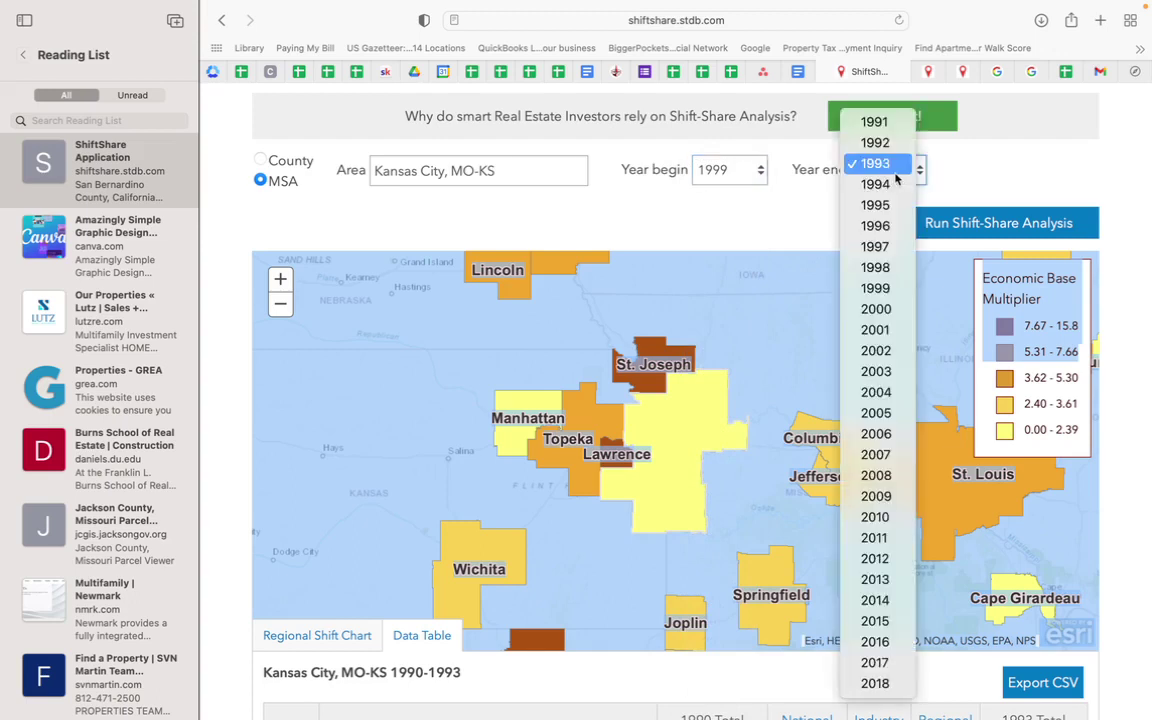
left_click(894, 371)
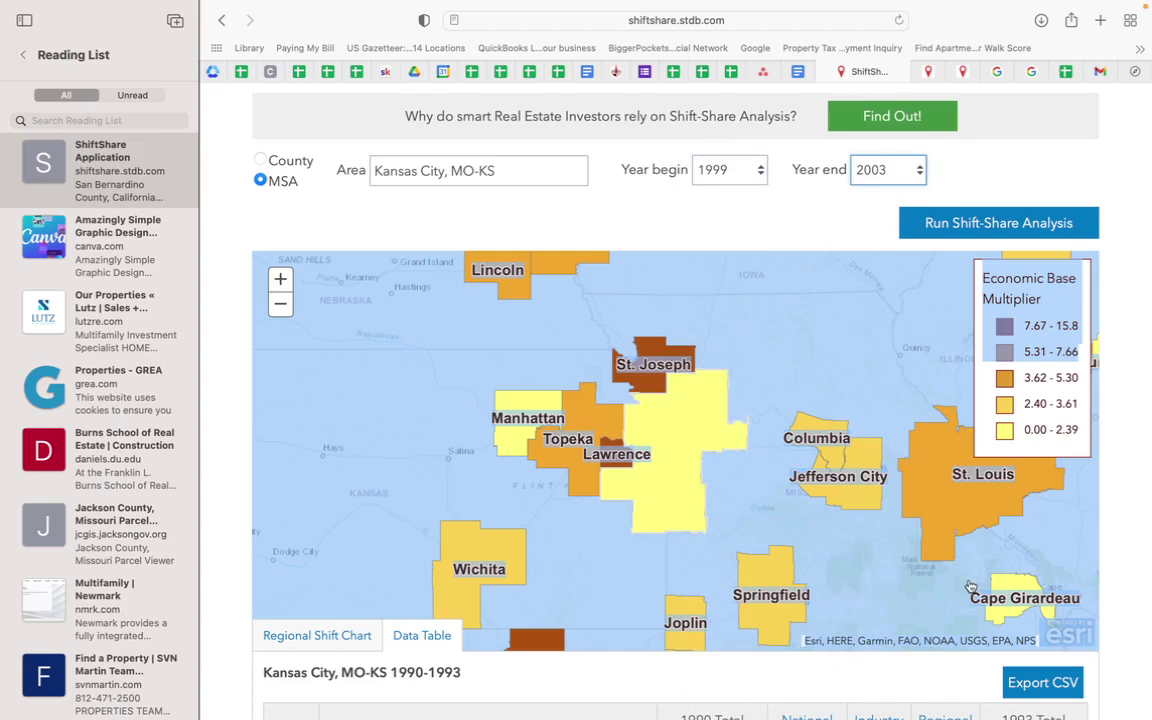
scroll(944, 330, "down", 5)
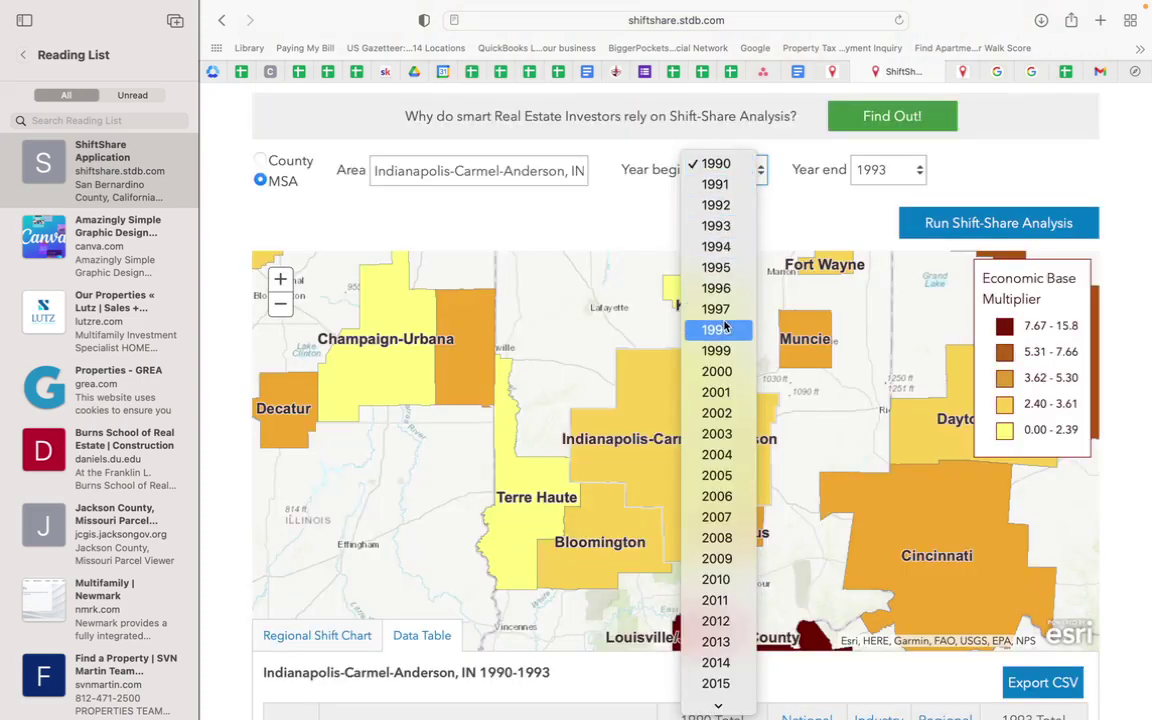
Run the Indianapolis-Carmel-Anderson shift-share analysis for 1999 to 2003 and review employment changes by industry in its data table
left_click(716, 350)
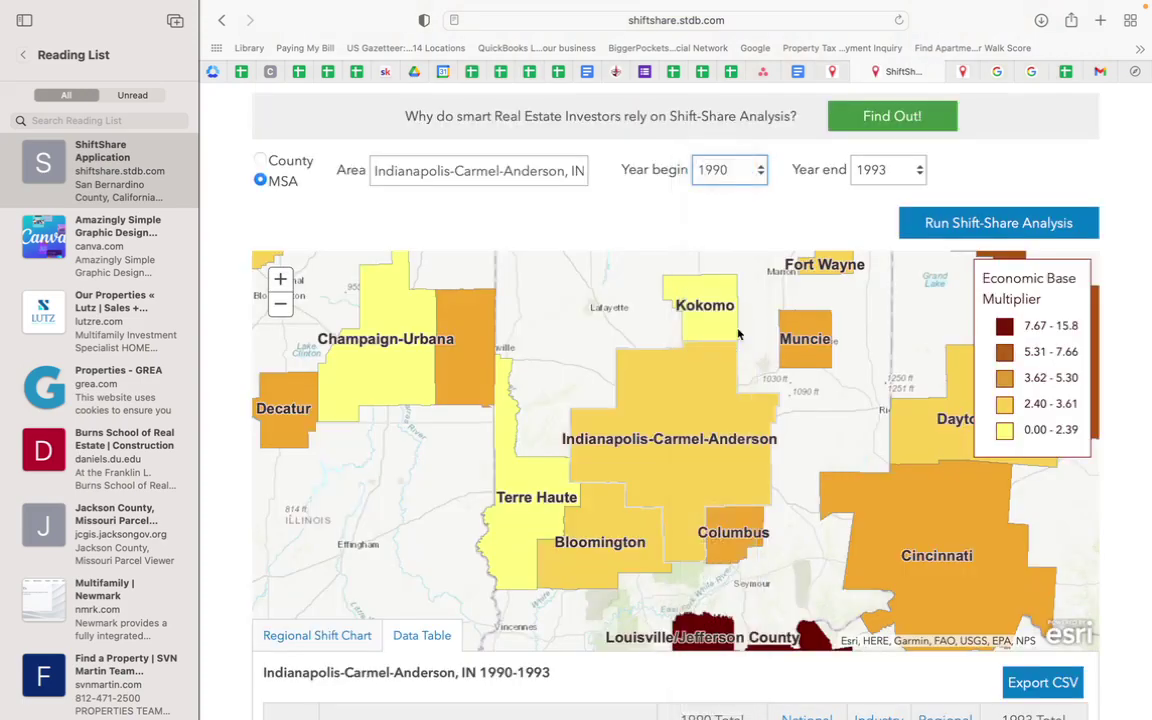
left_click(853, 172)
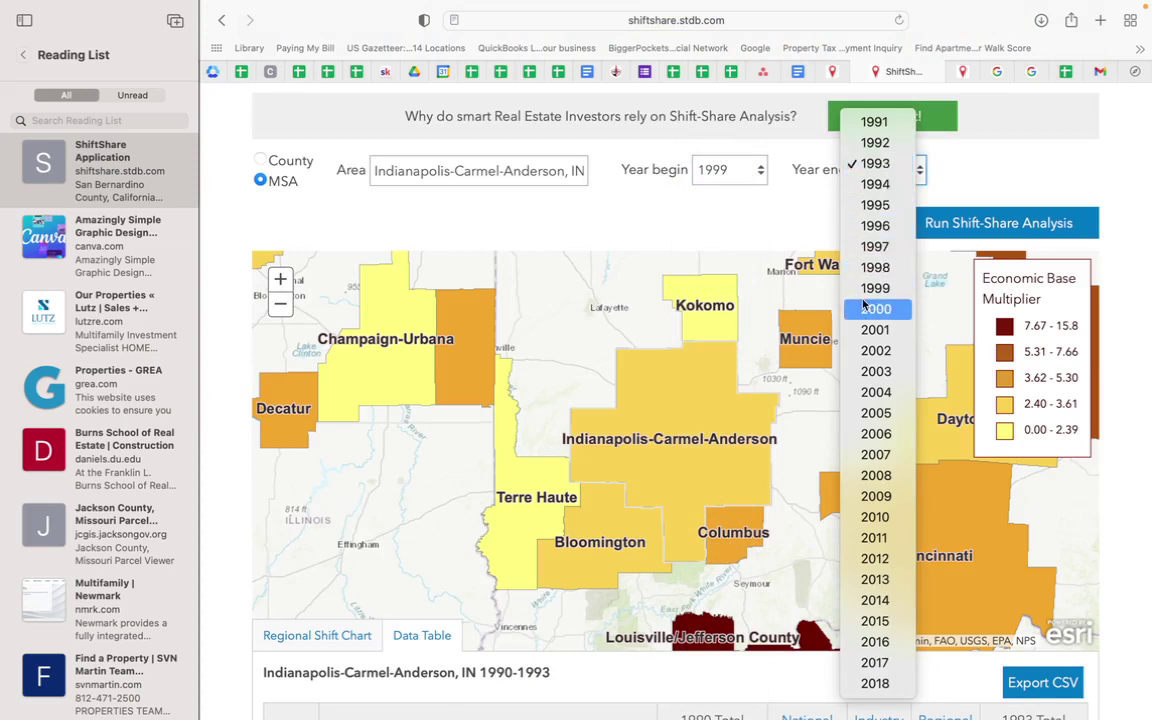
left_click(876, 371)
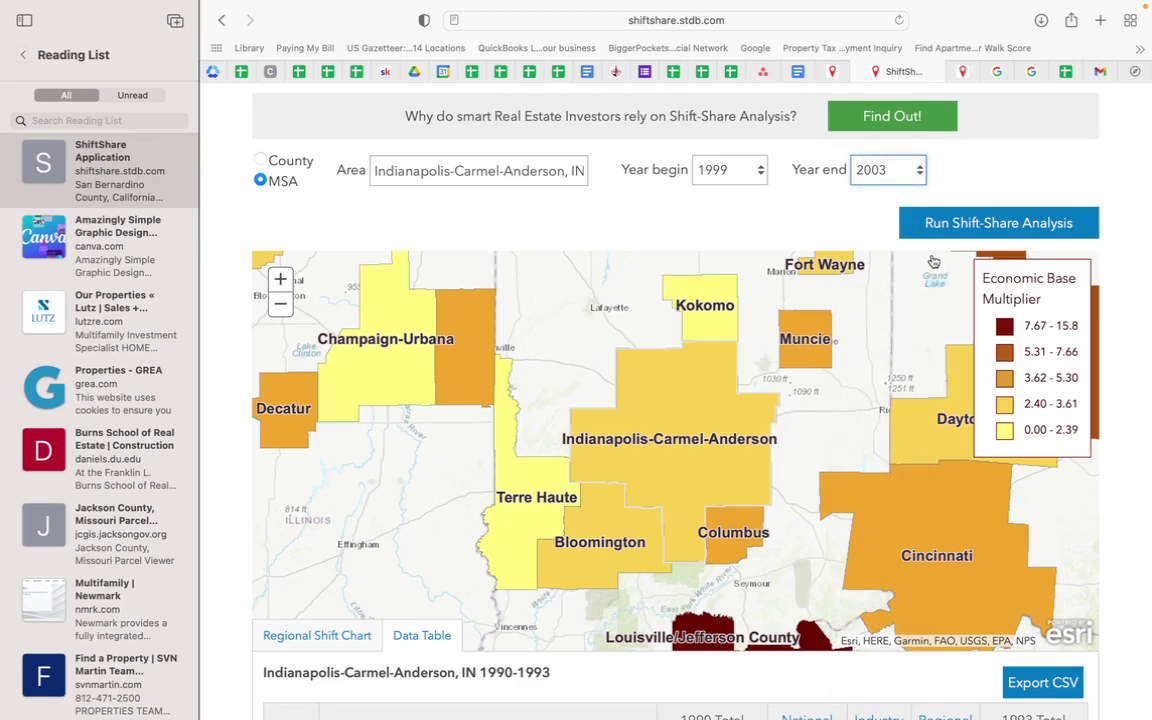
scroll(601, 643, "down", 3)
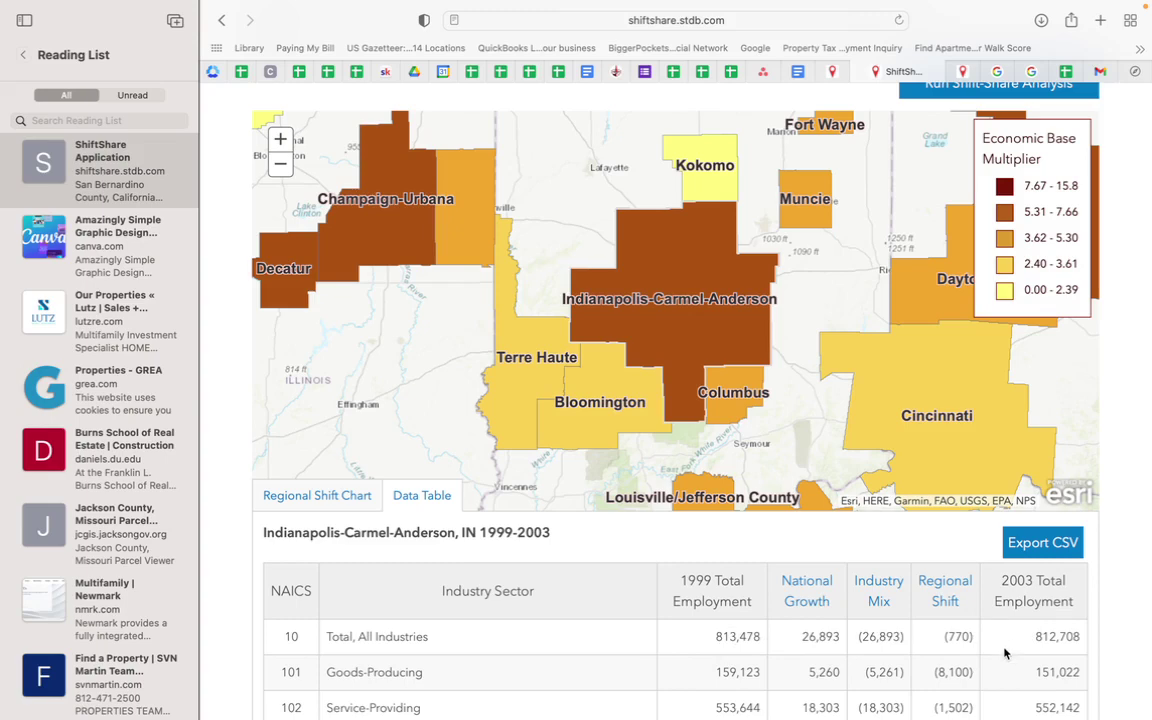
scroll(1005, 657, "down", 5)
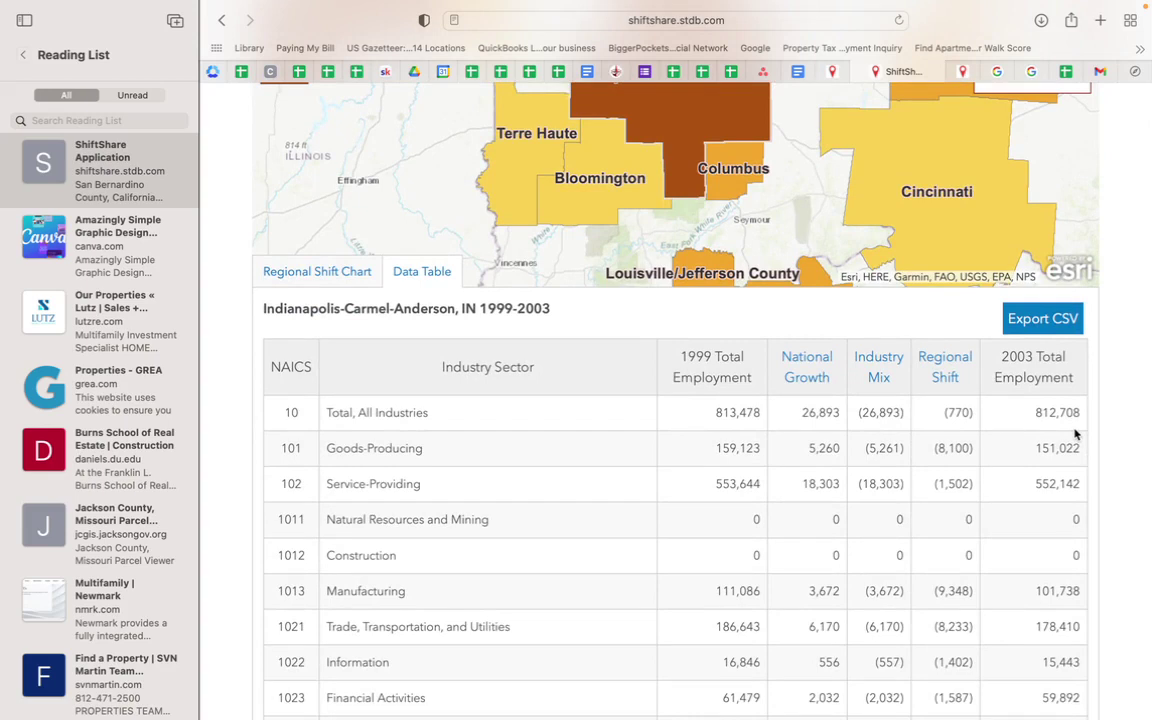
scroll(1076, 433, "down", 10)
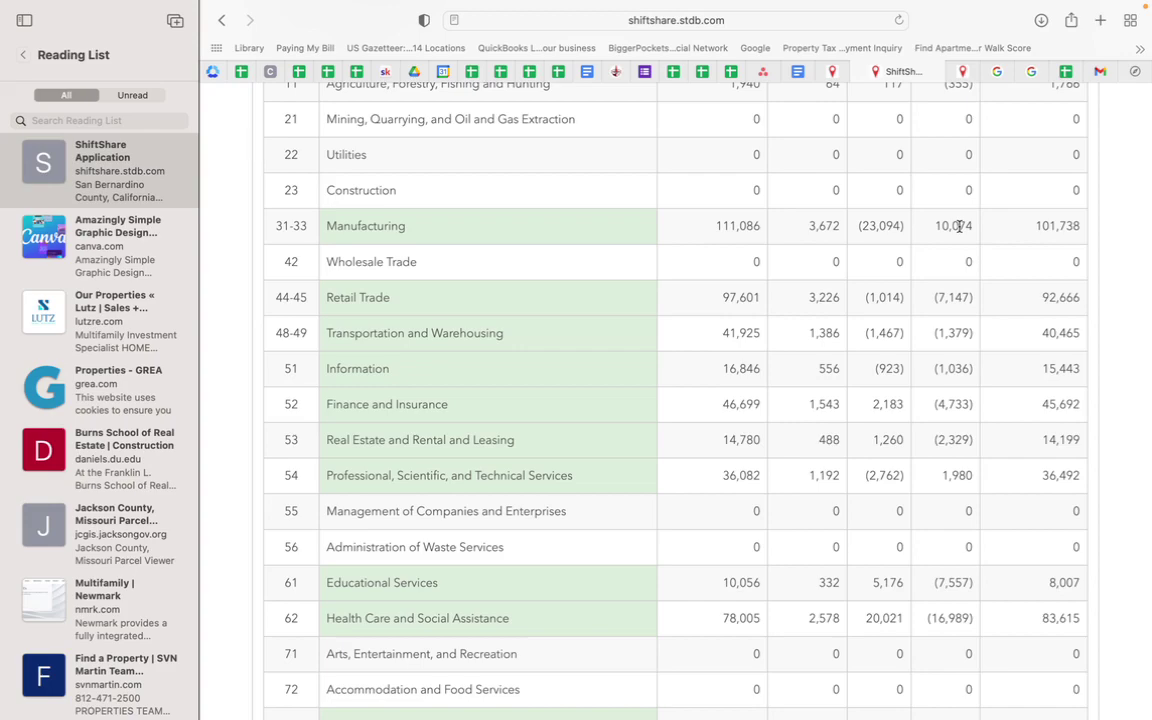
In the Market trends since 1982 spreadsheet, compare the 2000 Q1 multifamily sale price per unit for Indianapolis and Kansas City
key("ctrl+Tab")
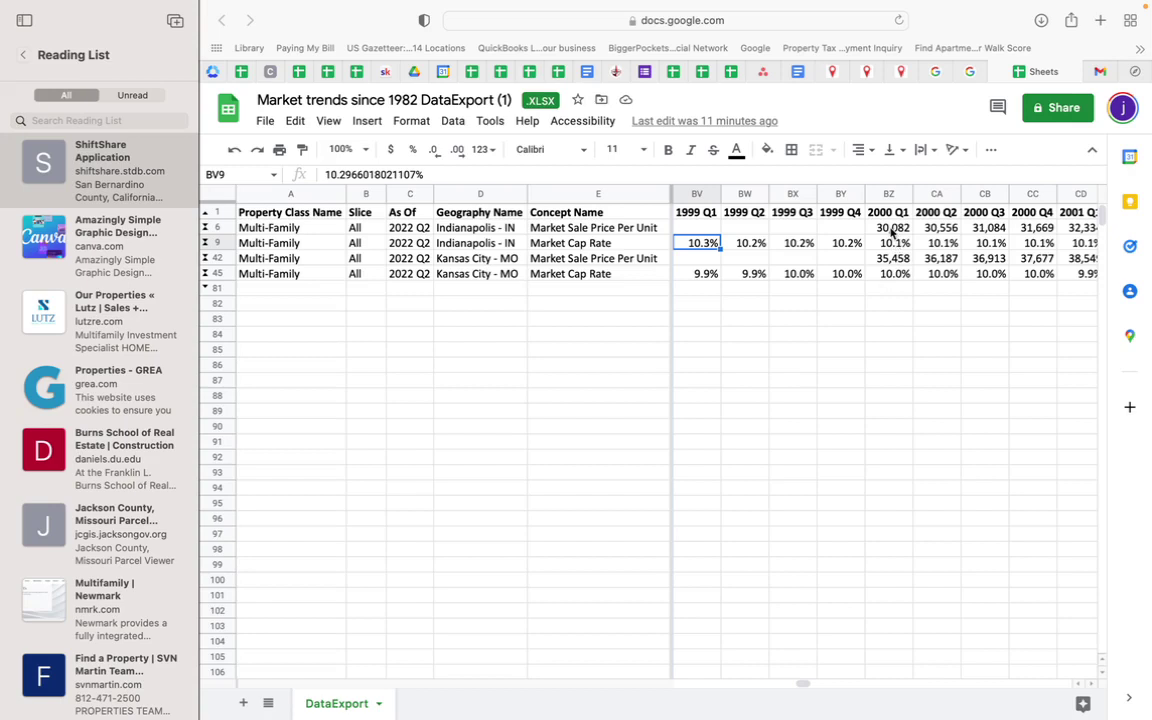
double_click(891, 229)
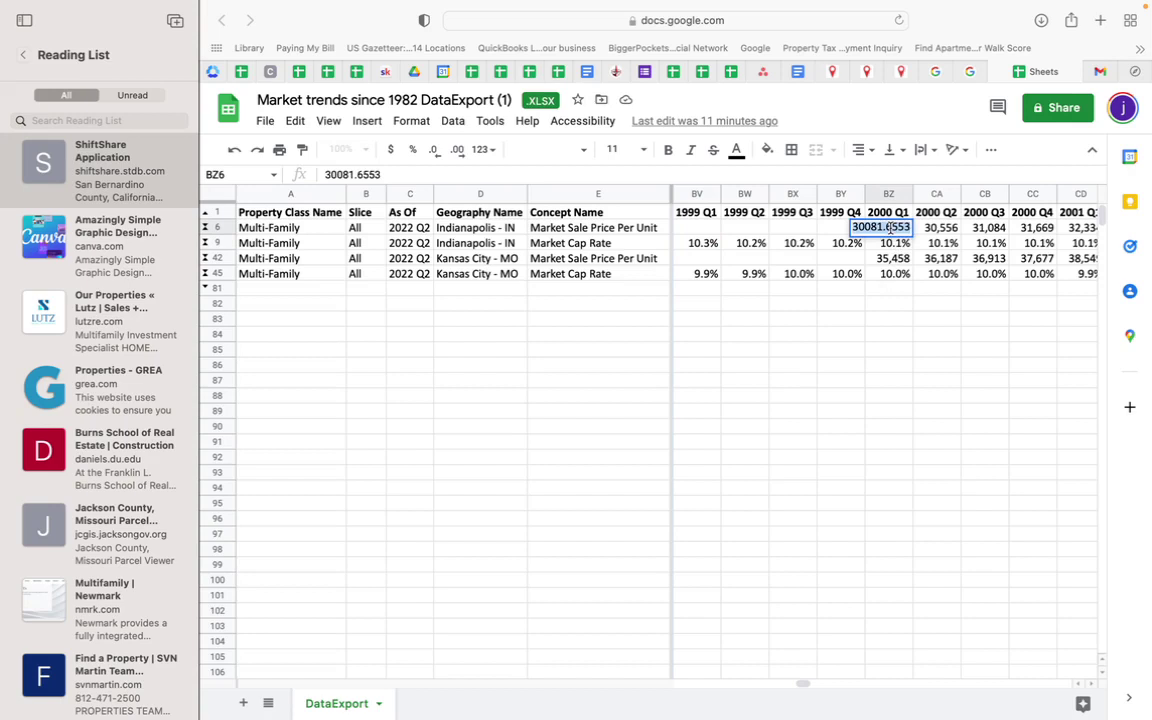
left_click(902, 307)
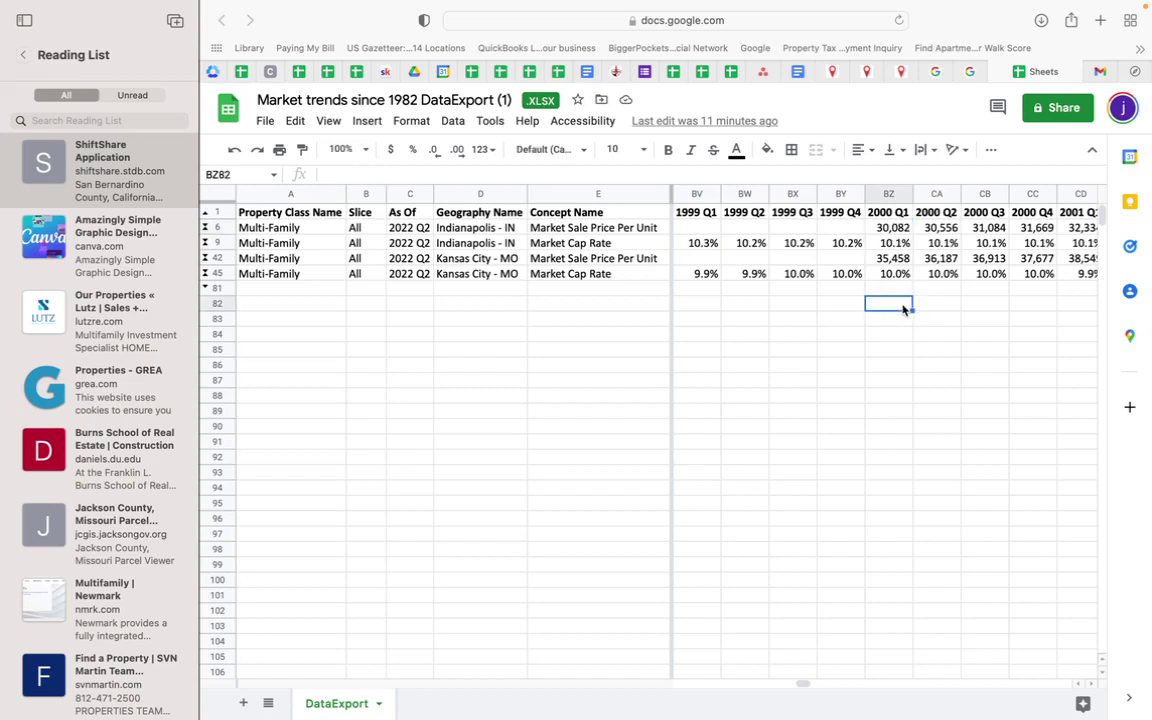
key("Up")
key("Up")
key("Up")
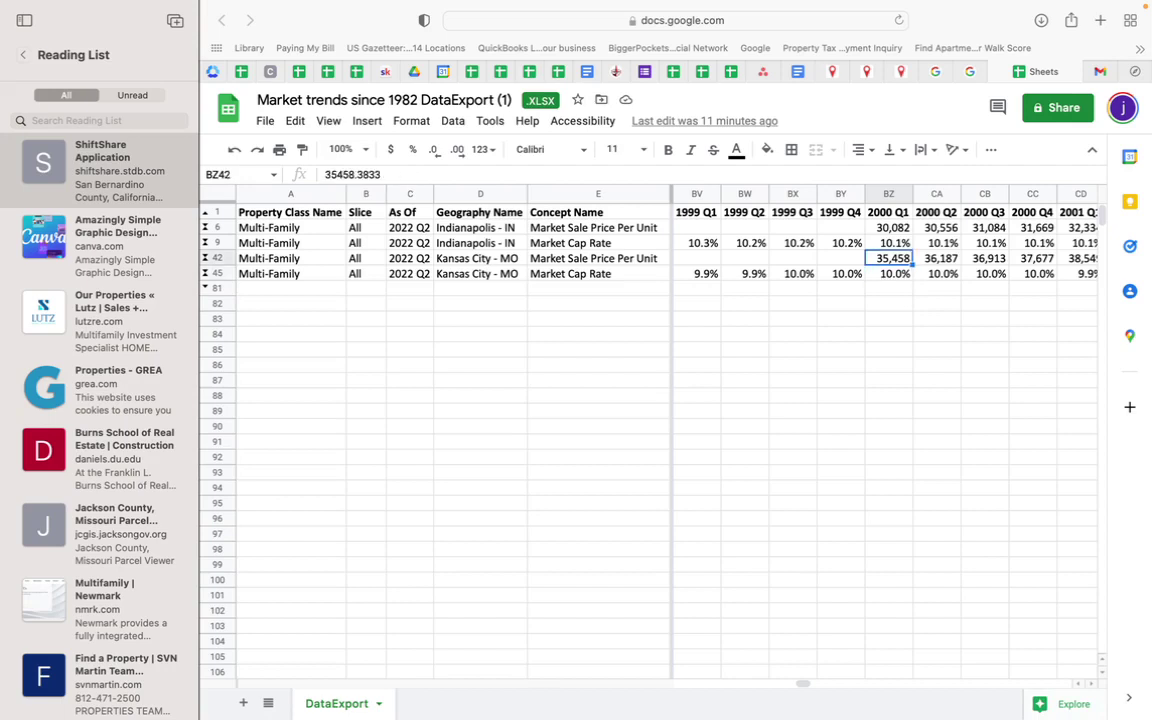
Follow the Kansas City market sale price per unit quarter by quarter from 2000 Q1 through 2004 Q1
key("Right")
key("Right")
key("Right")
key("Right")
key("Right")
key("Right")
key("Right")
key("Right")
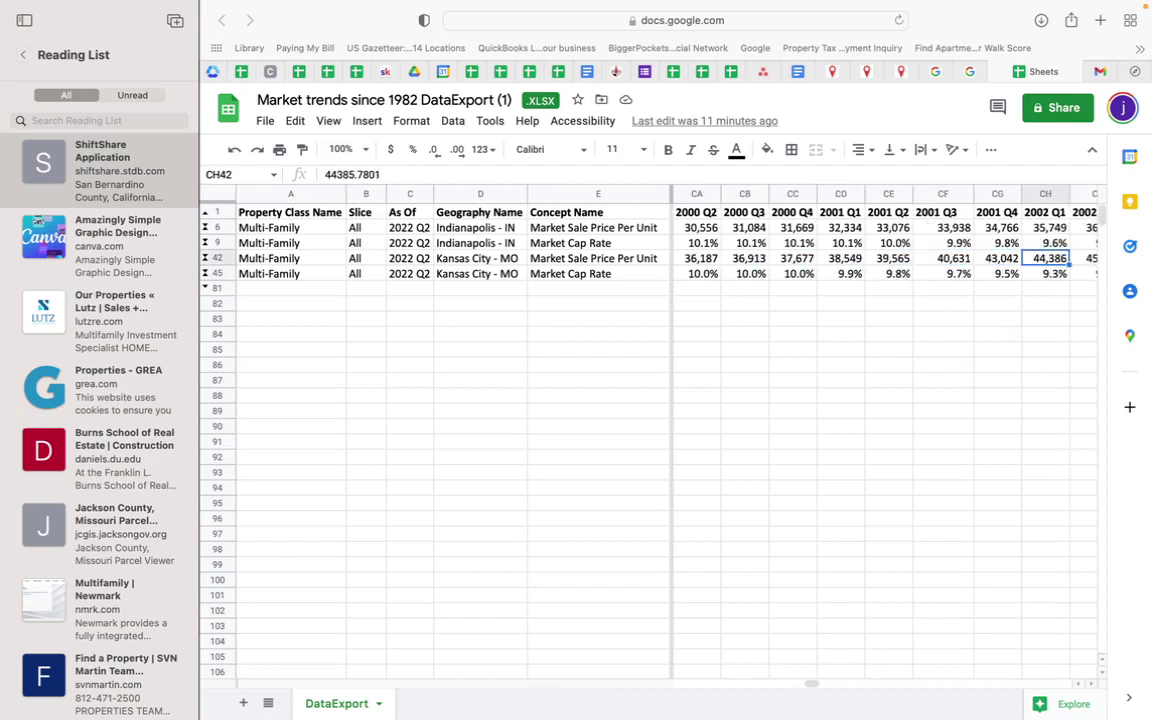
key("Right")
key("Right")
key("Right")
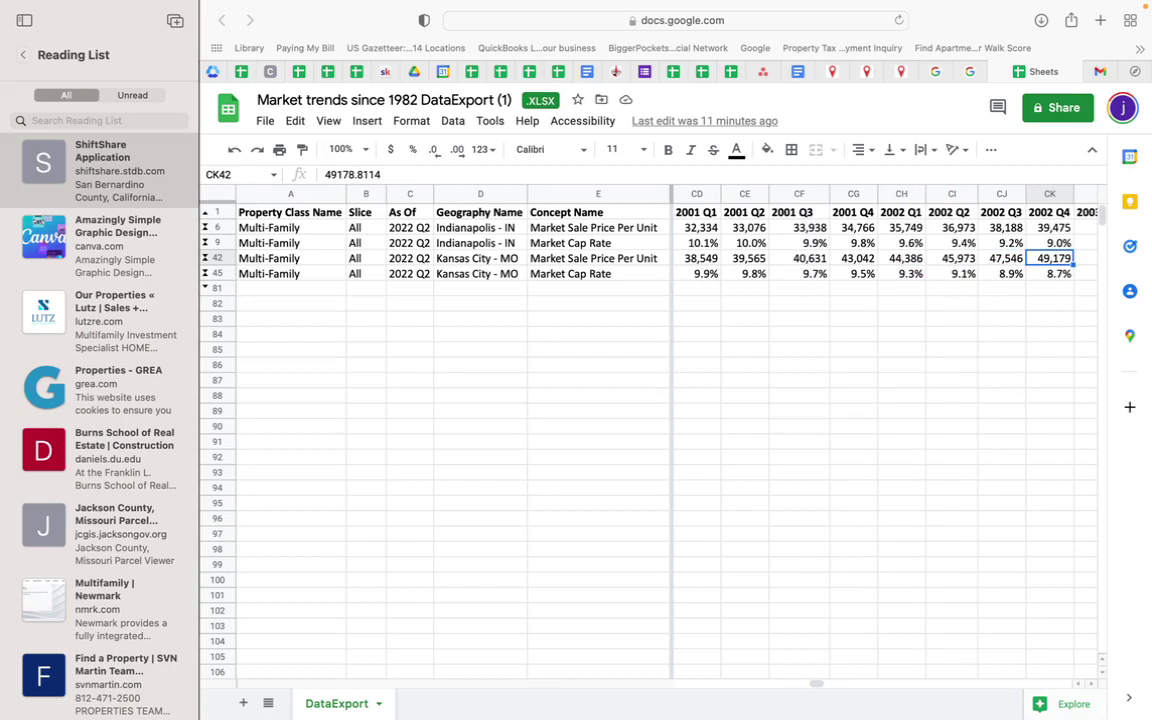
key("Left")
key("Left")
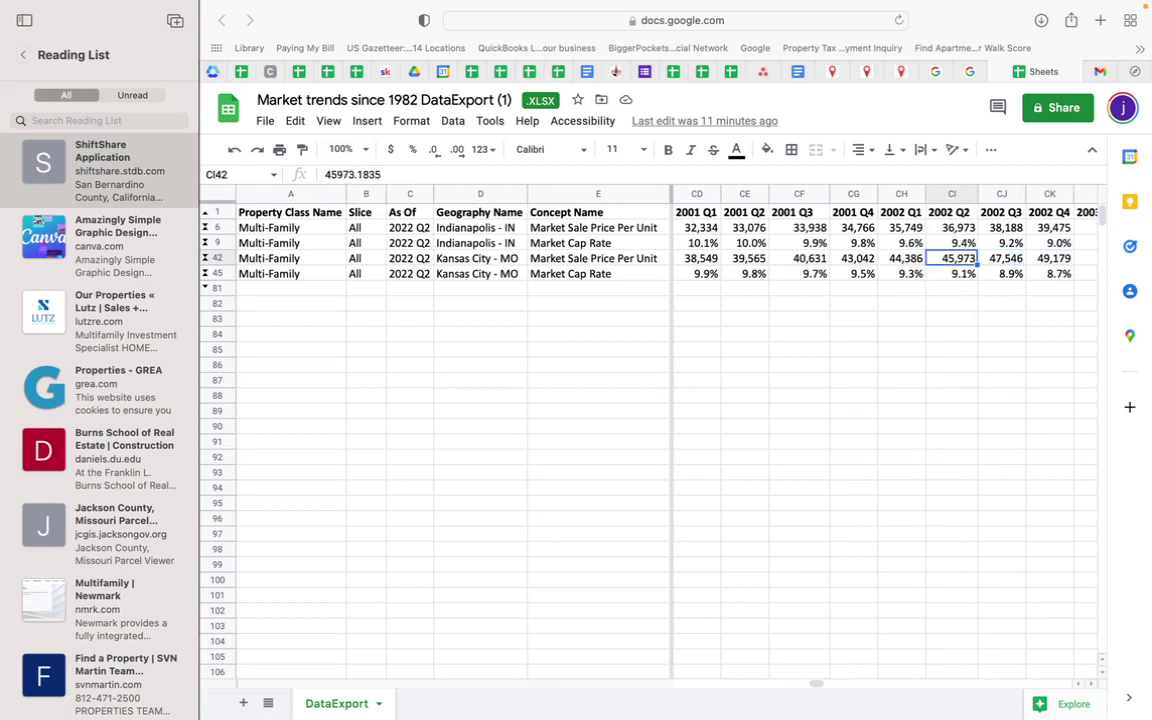
key("Right")
key("Right")
key("Right")
key("Right")
key("Right")
key("Right")
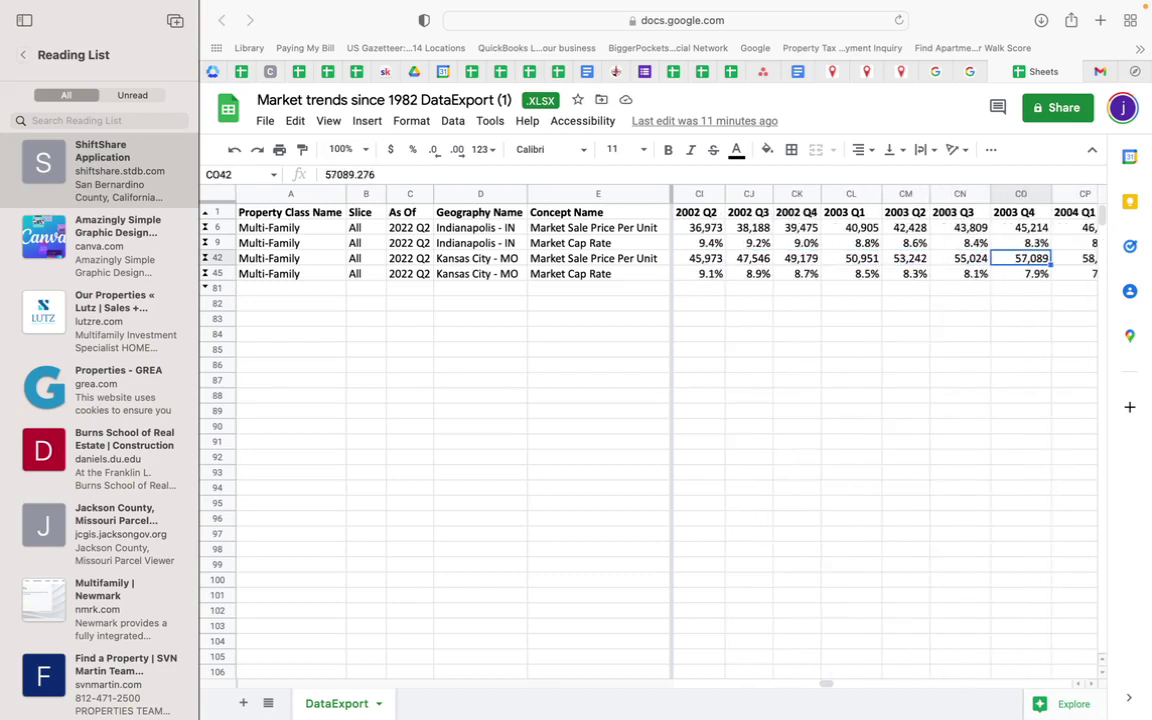
key("Right")
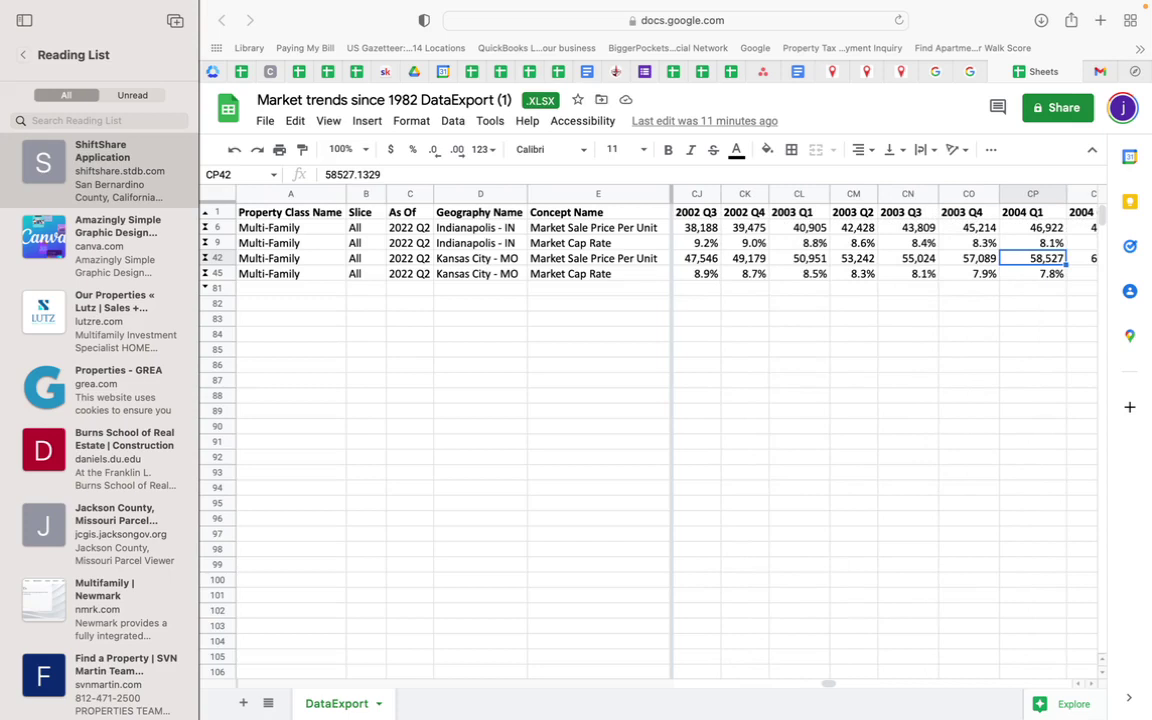
Compare the 2003 Q4 market sale price per unit for Indianapolis and Kansas City, along with the Indianapolis cap rate
key("Left")
key("Up")
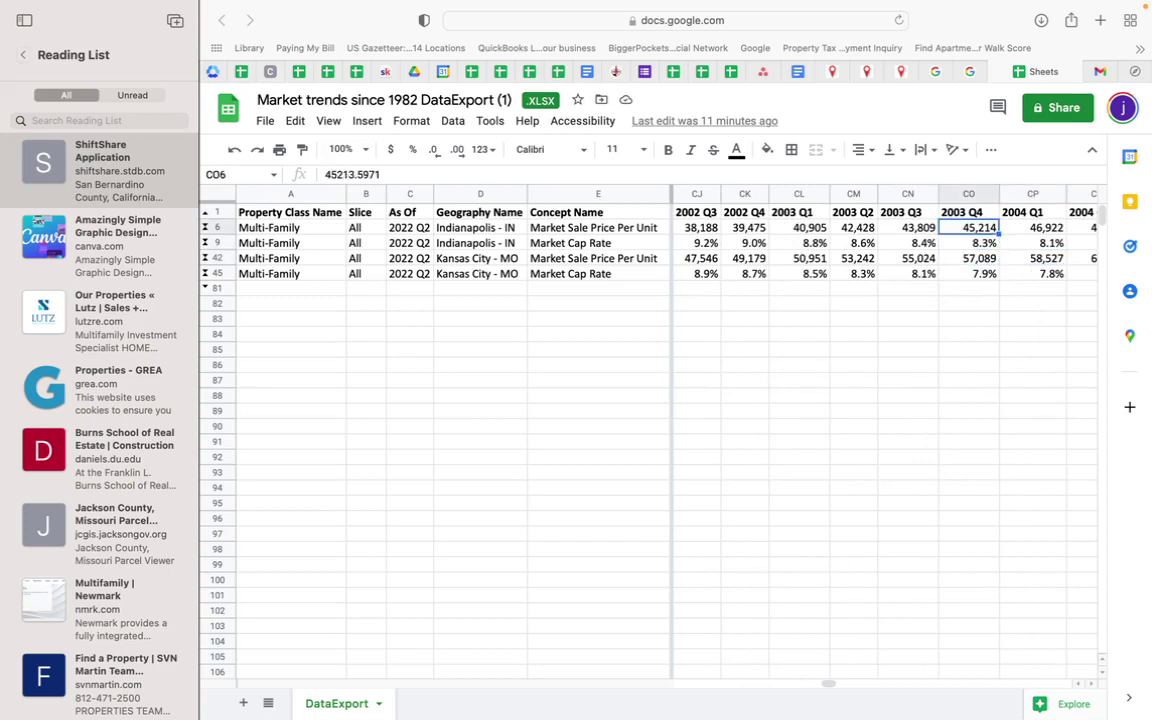
left_click(968, 243)
left_click(968, 258)
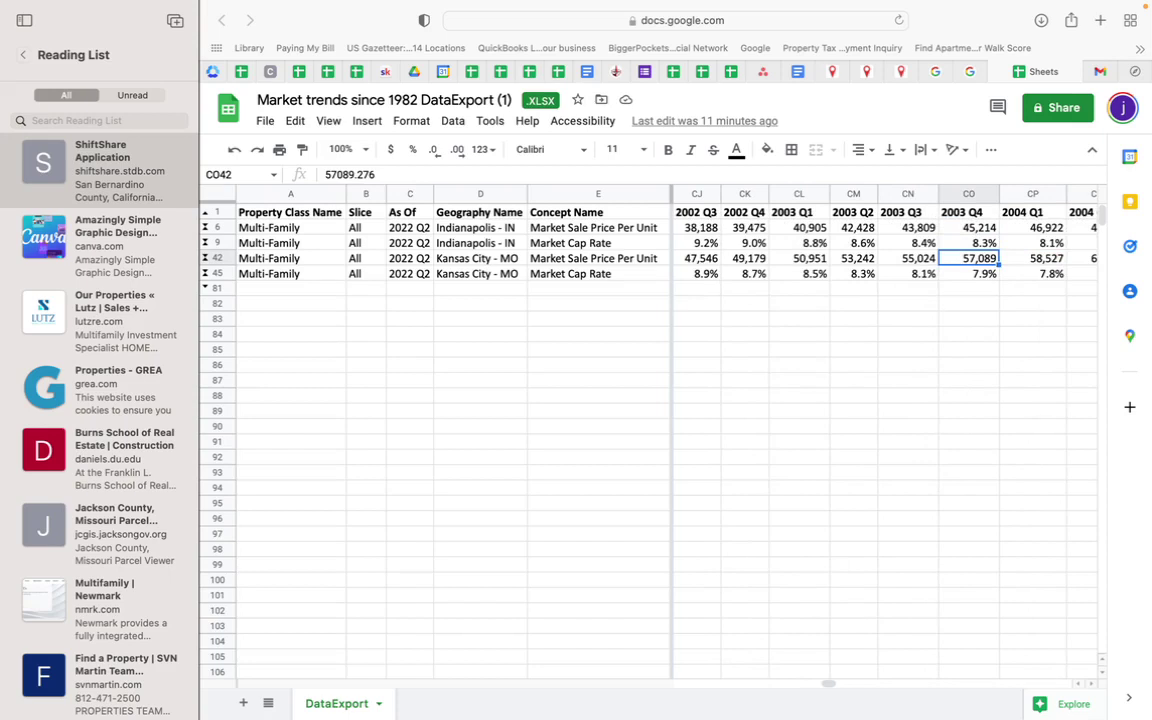
left_click(968, 227)
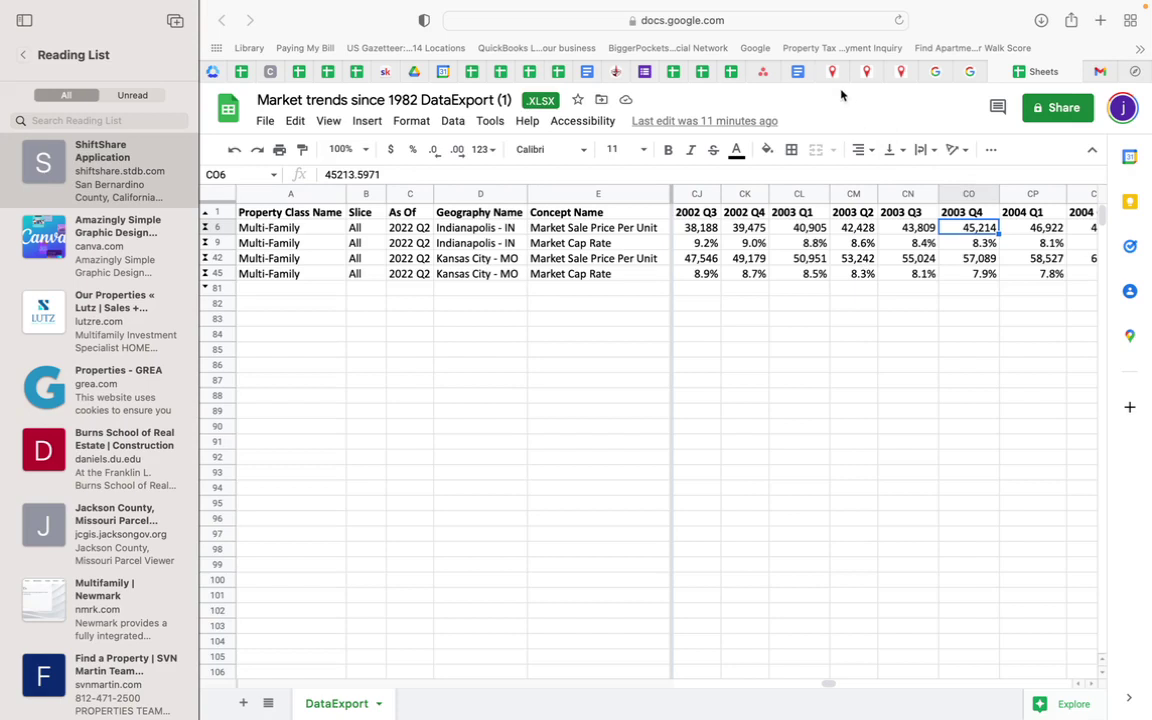
Switch to the Kansas City, MO-KS shift-share analysis for 2007 to 2010 and review employment changes by industry in its data table
mouse_move(834, 79)
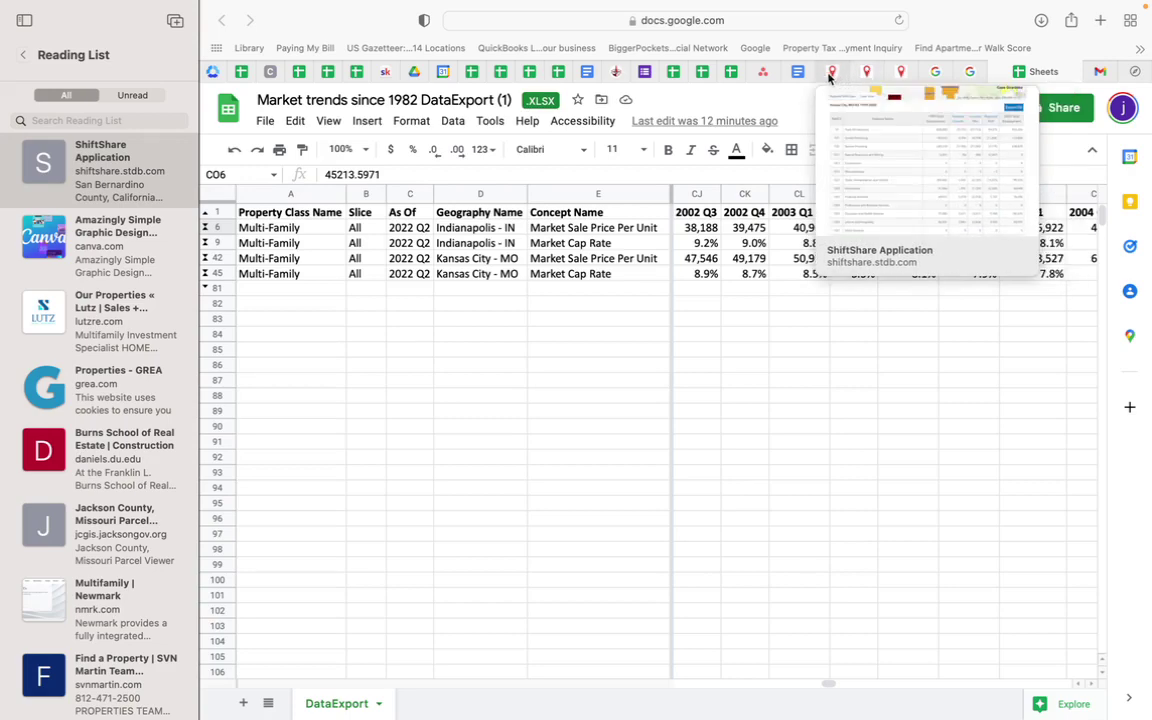
left_click(831, 72)
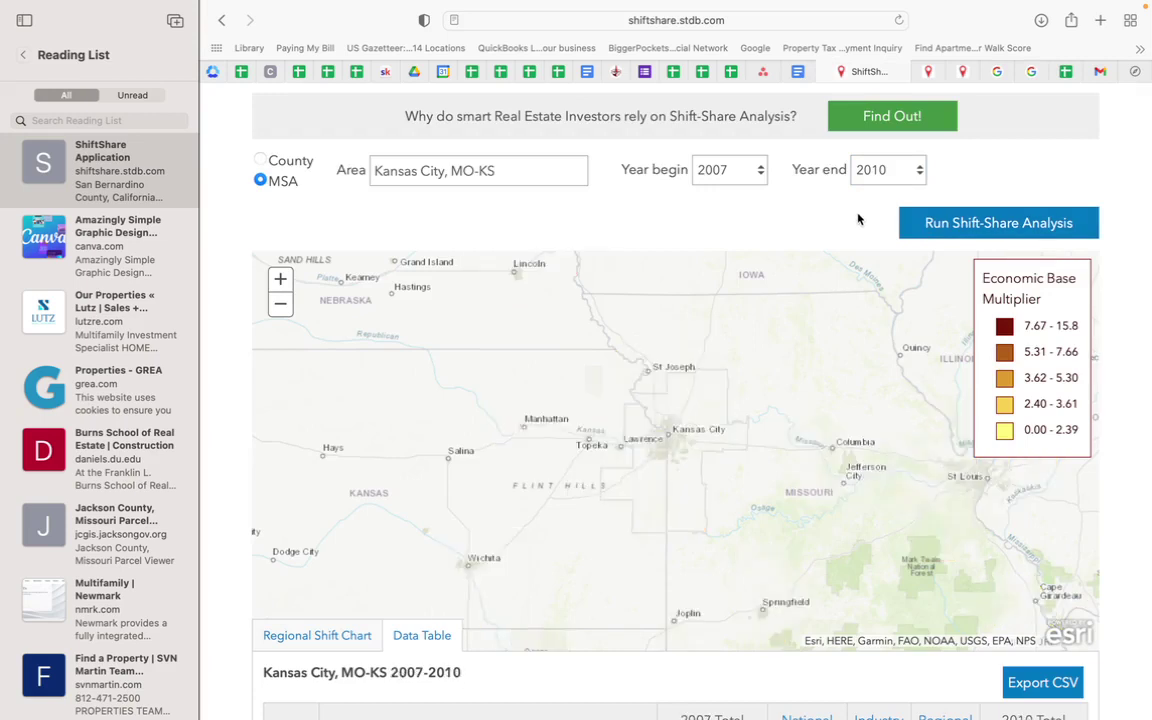
scroll(877, 220, "down", 8)
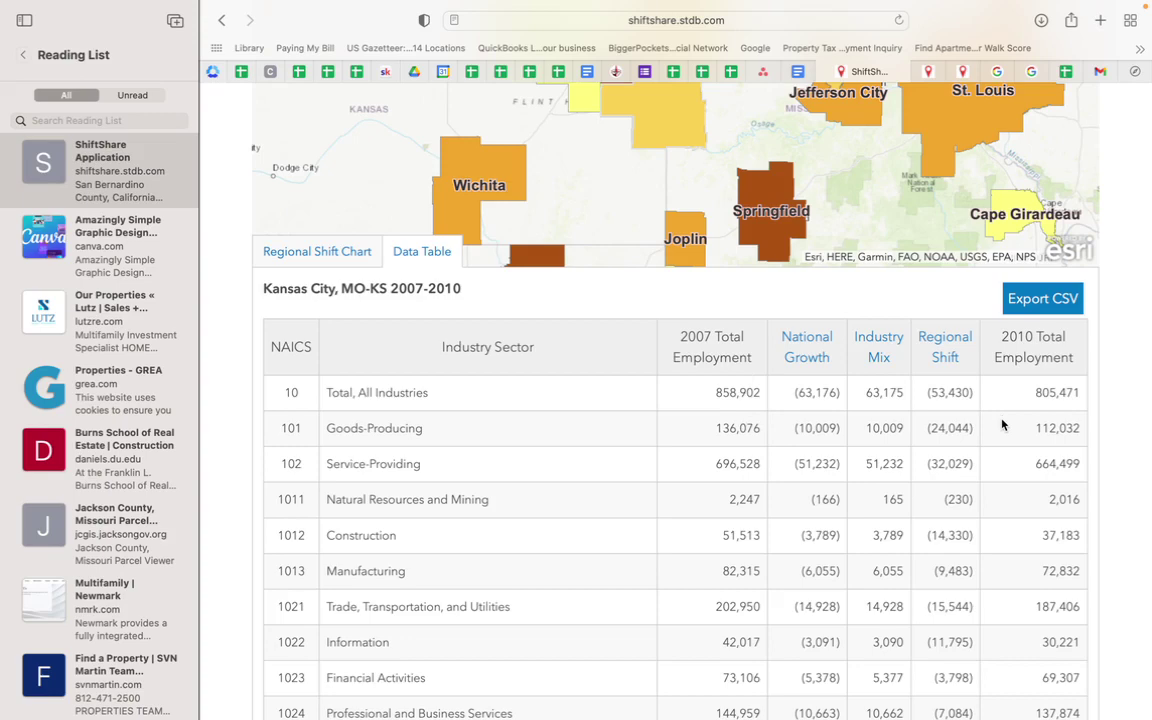
scroll(1002, 425, "down", 5)
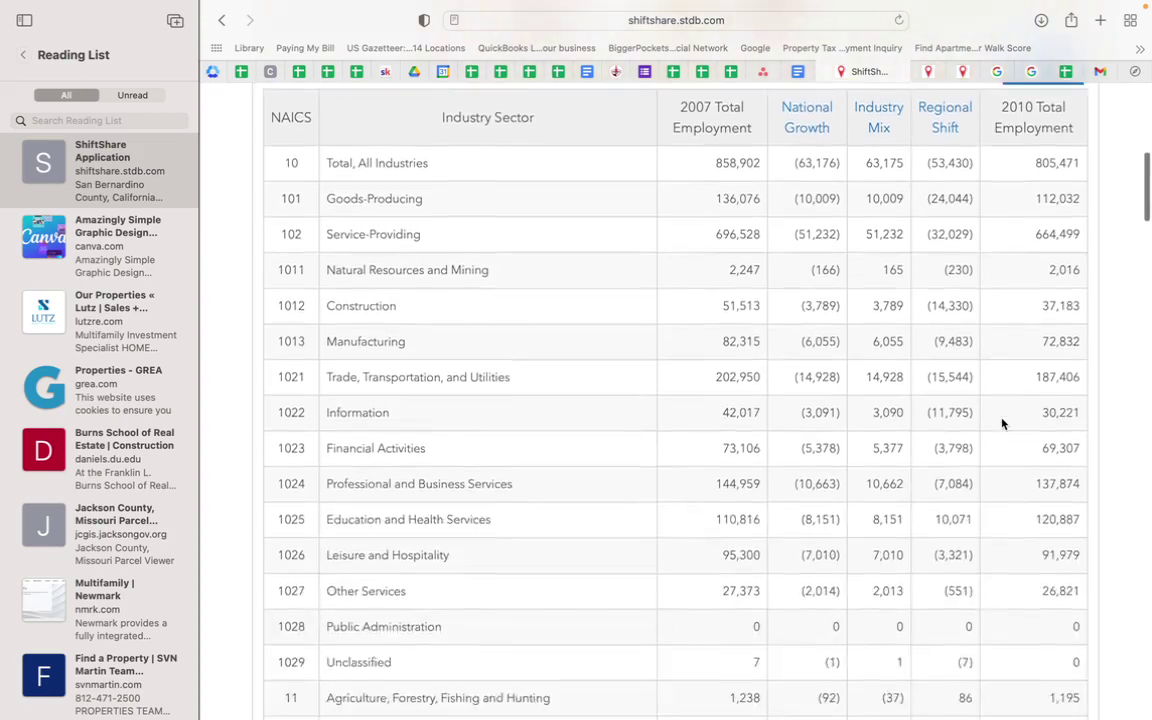
scroll(1002, 424, "down", 2)
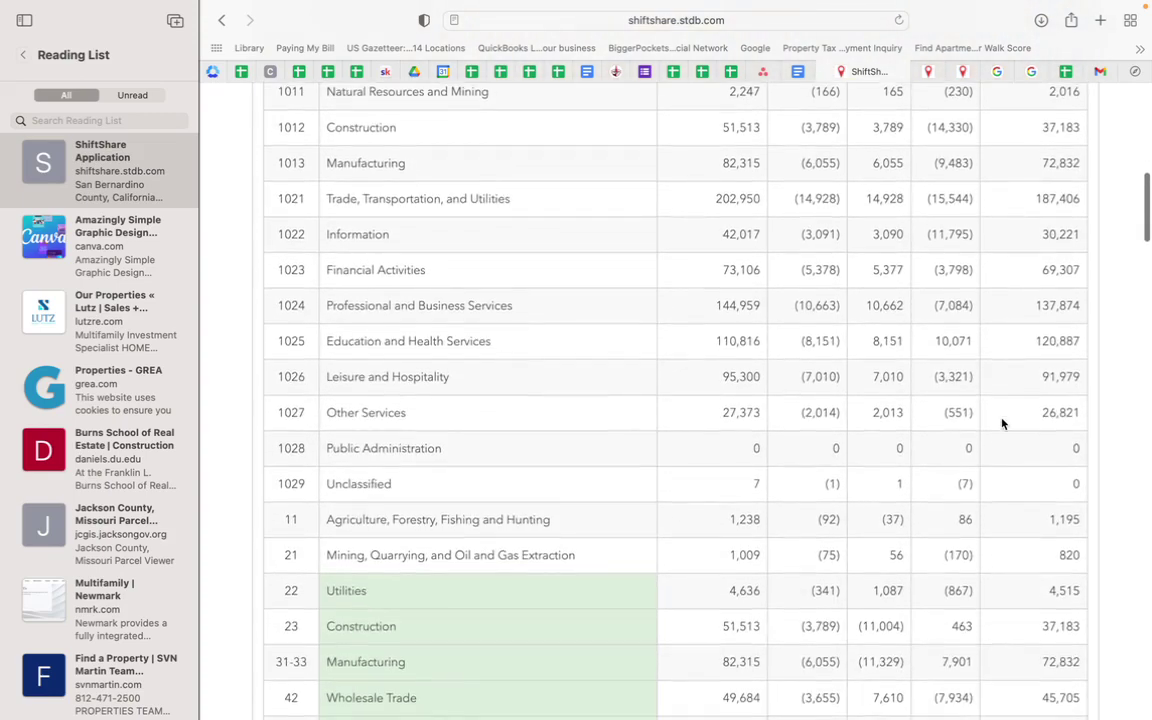
scroll(1002, 424, "down", 2)
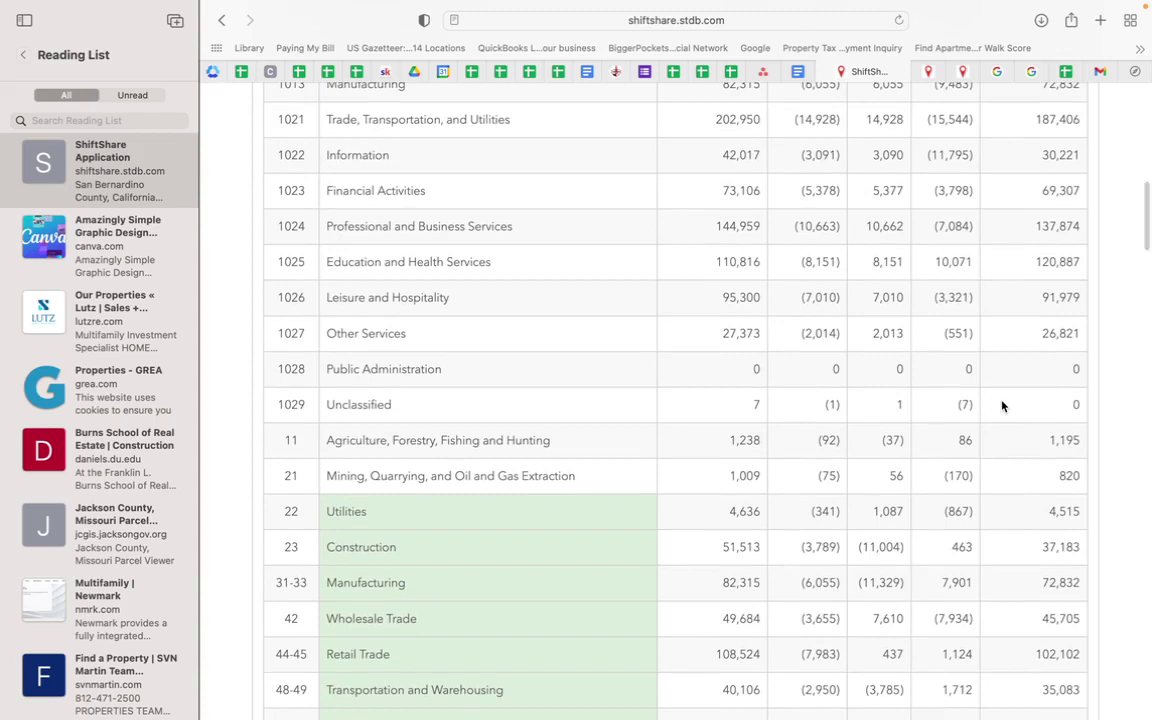
scroll(1002, 406, "down", 1)
scroll(1002, 406, "down", 4)
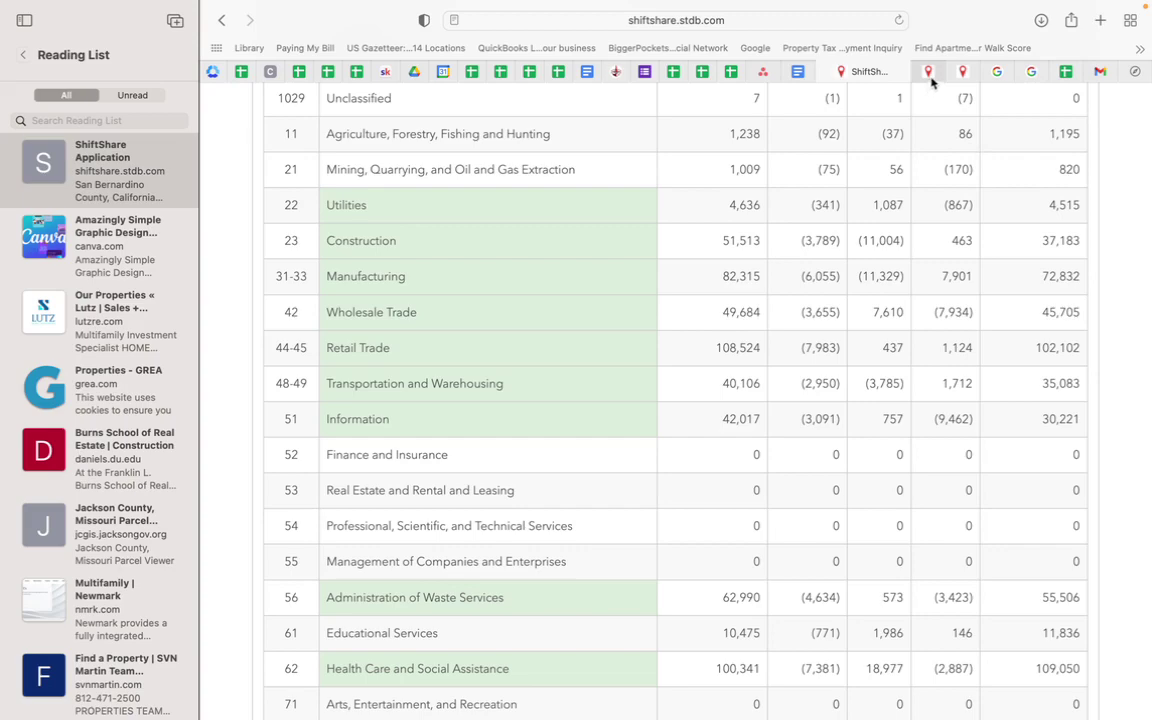
Run the shift-share analysis for the Indianapolis-Carmel-Anderson MSA with begin year 2007 and end year 2010
mouse_move(930, 80)
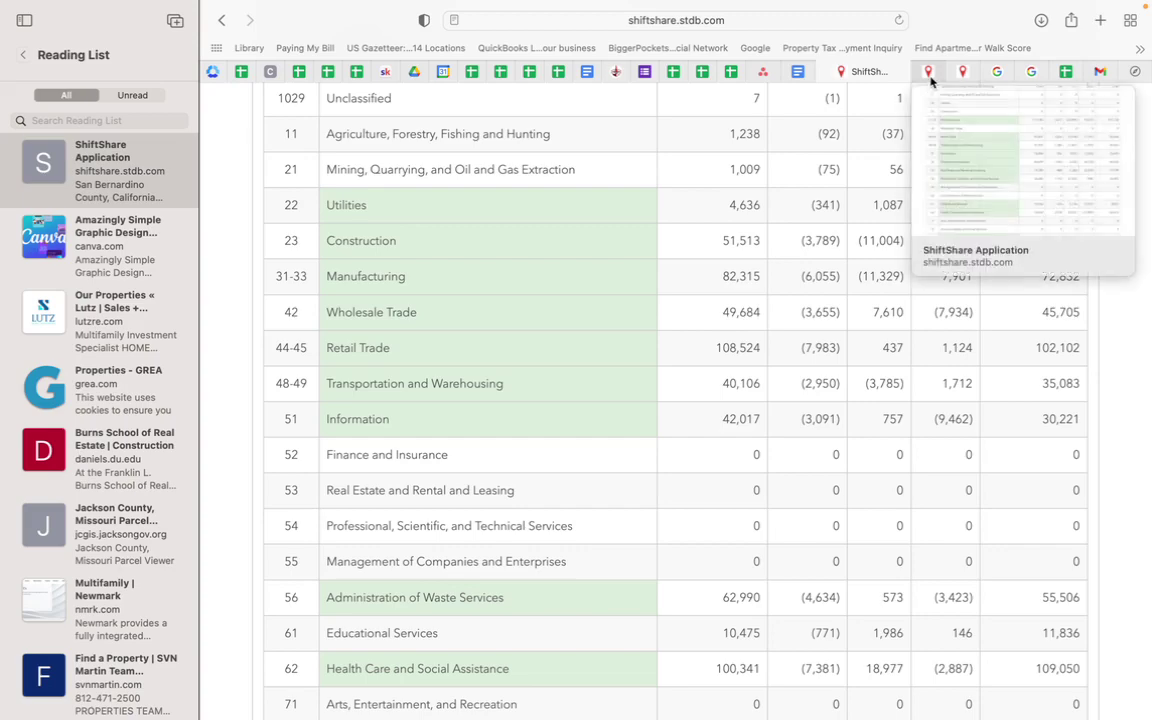
left_click(930, 80)
left_click(740, 170)
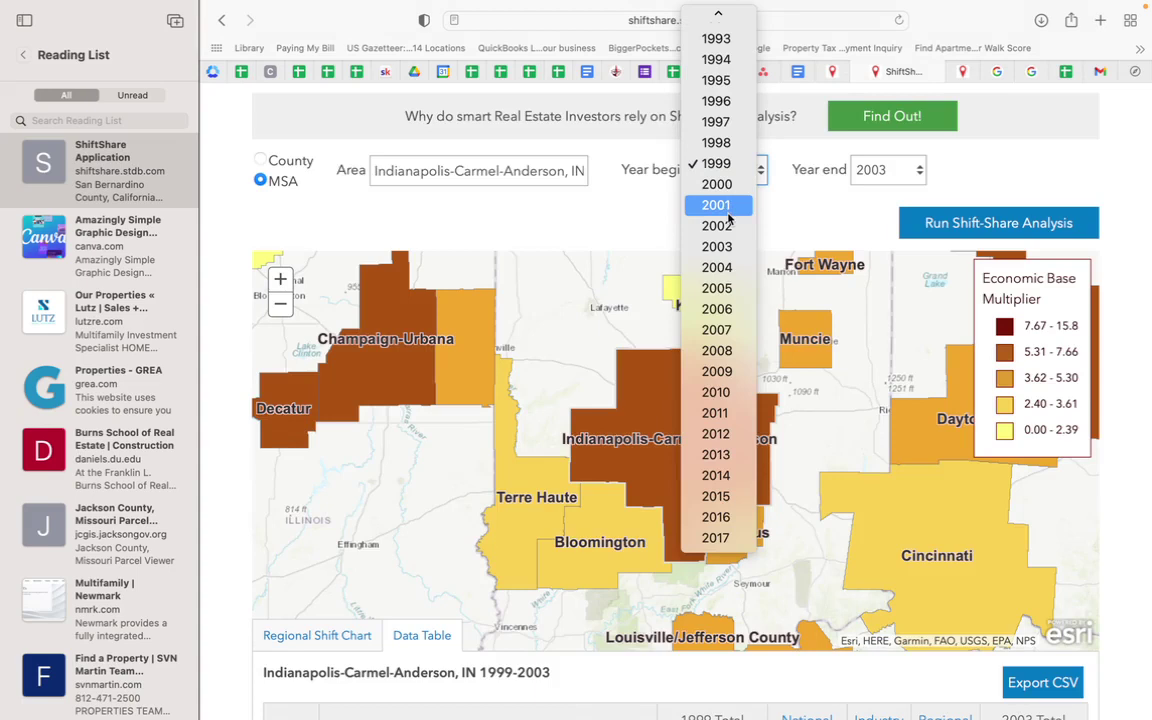
left_click(730, 329)
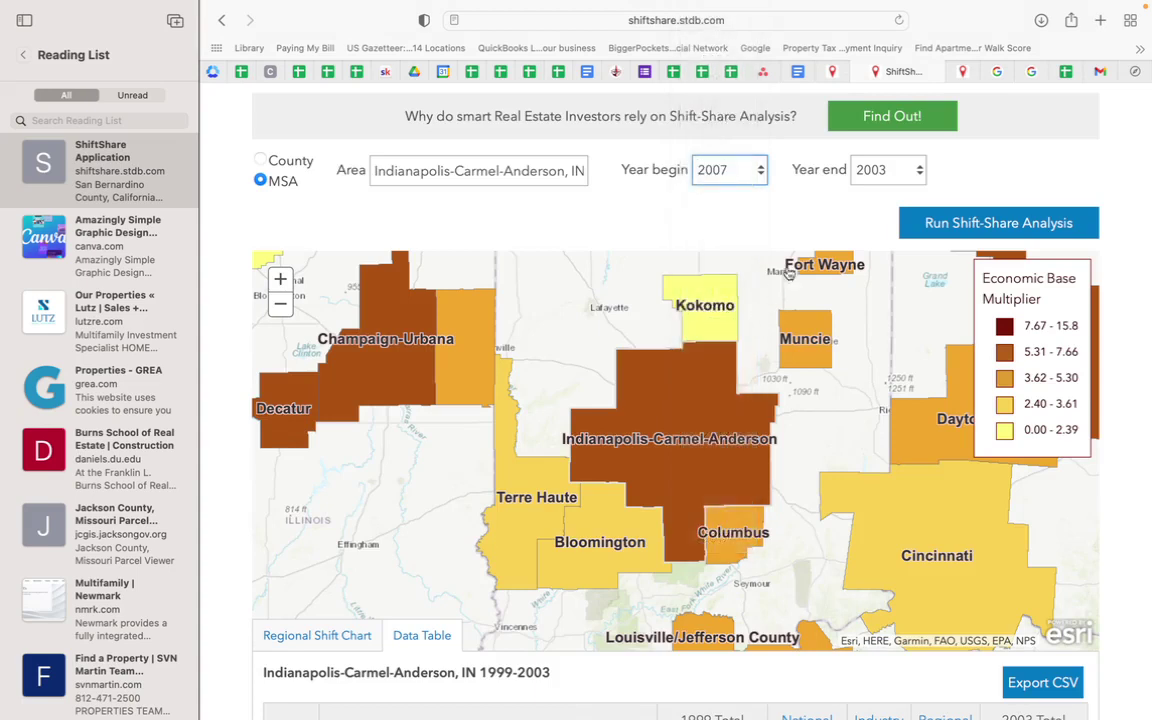
left_click(880, 170)
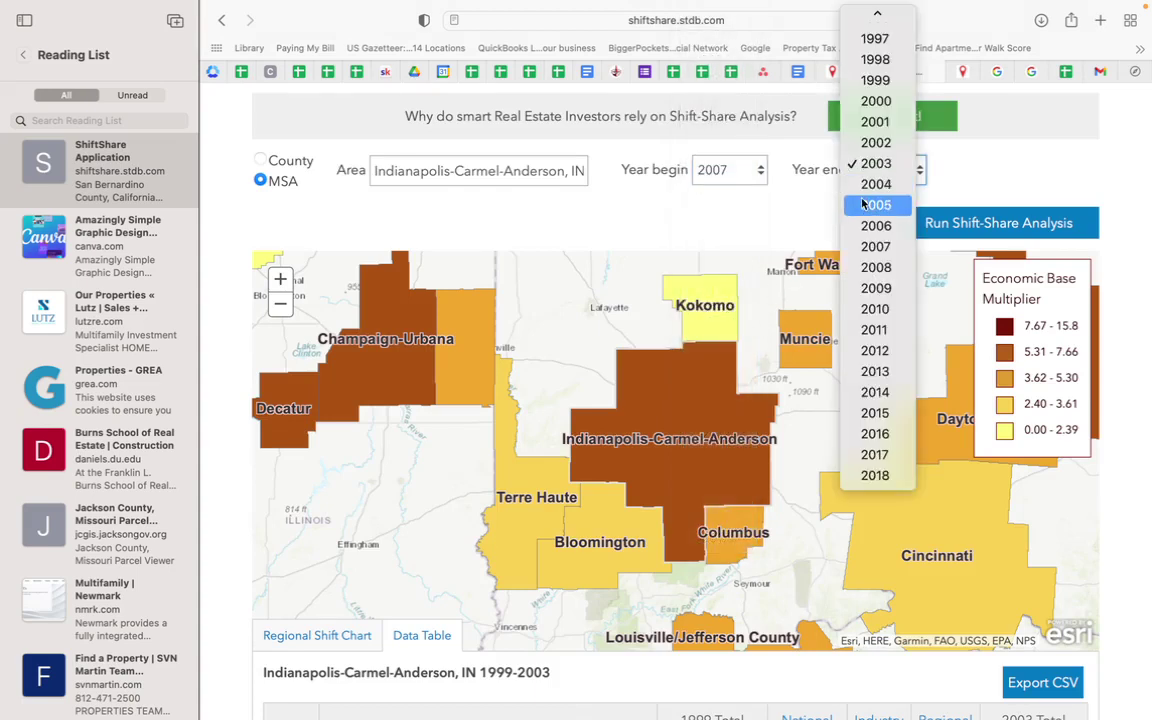
left_click(876, 309)
left_click(930, 221)
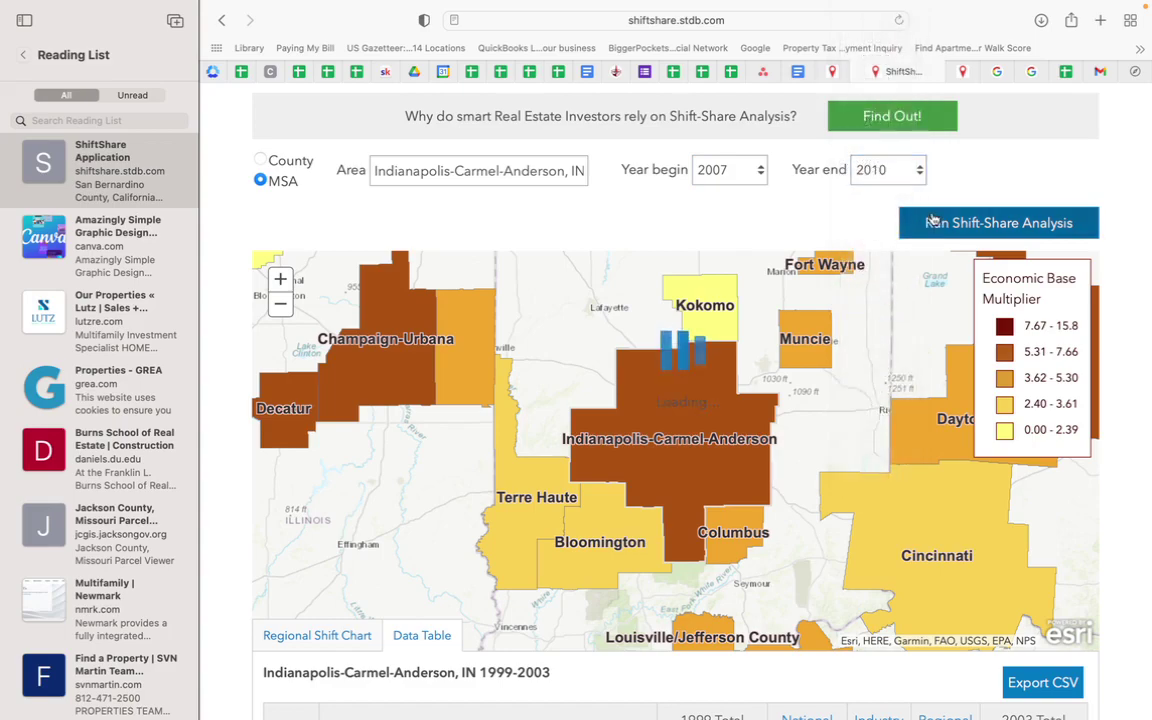
Review the Indianapolis-Carmel-Anderson 2007 to 2010 employment totals and regional shift by industry in the data table
scroll(931, 195, "down", 10)
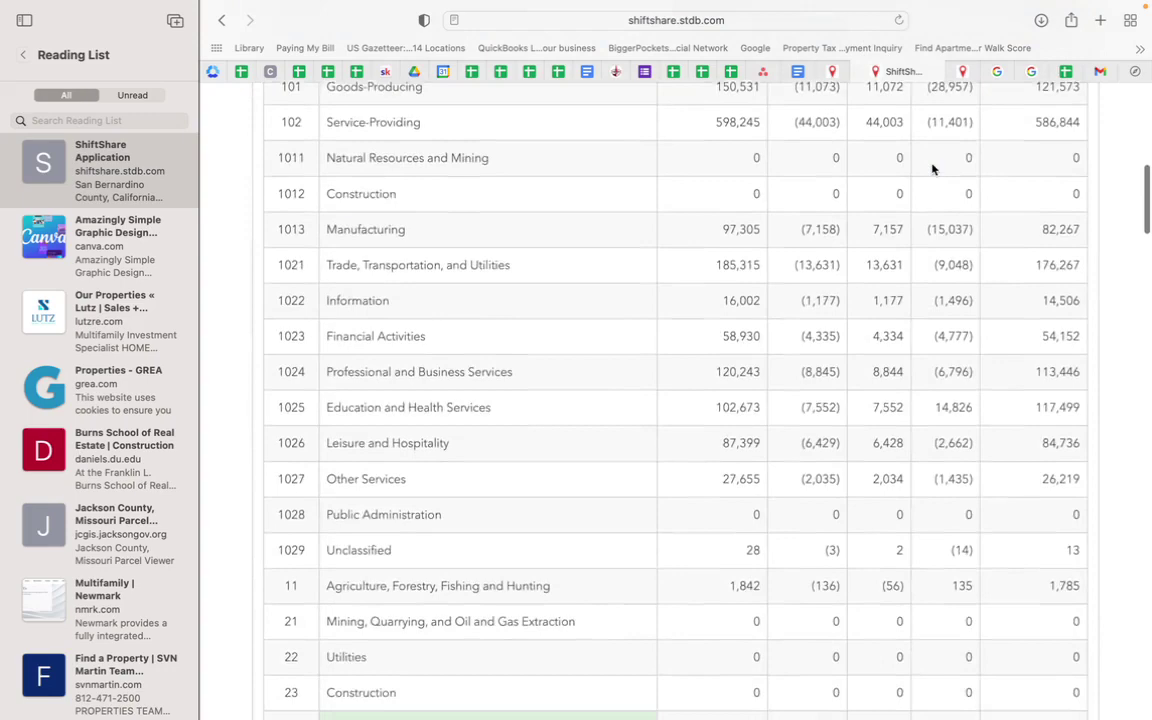
scroll(931, 169, "up", 6)
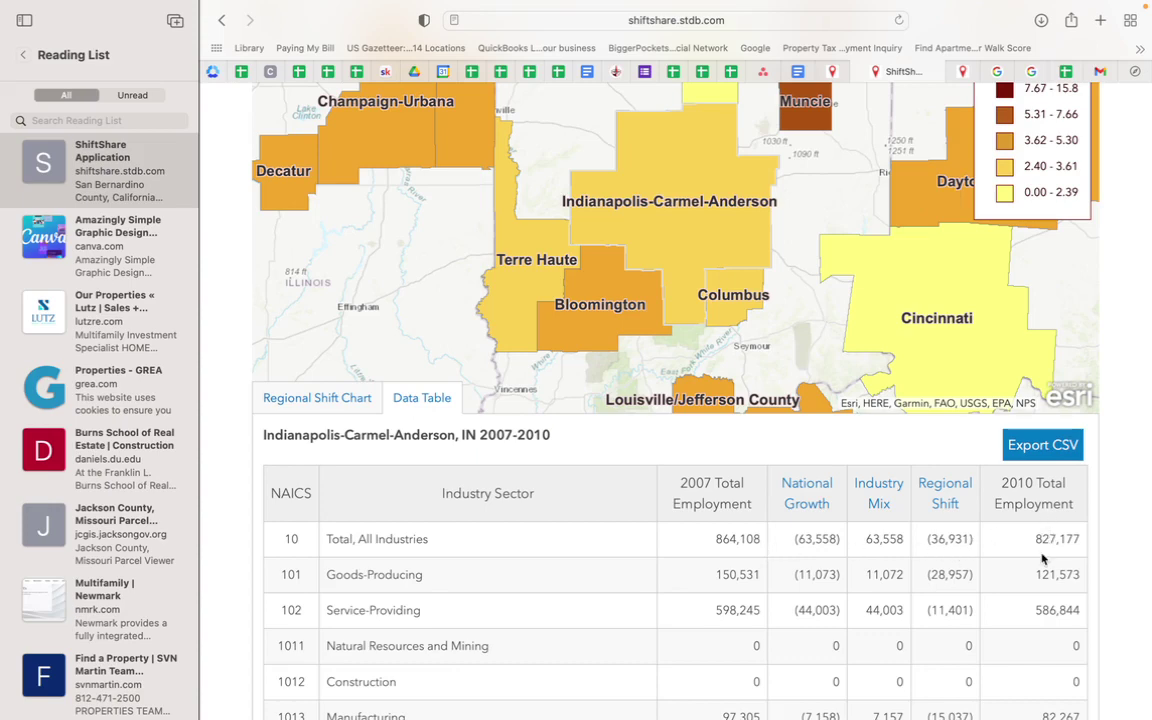
scroll(1041, 556, "down", 1)
scroll(1041, 556, "down", 5)
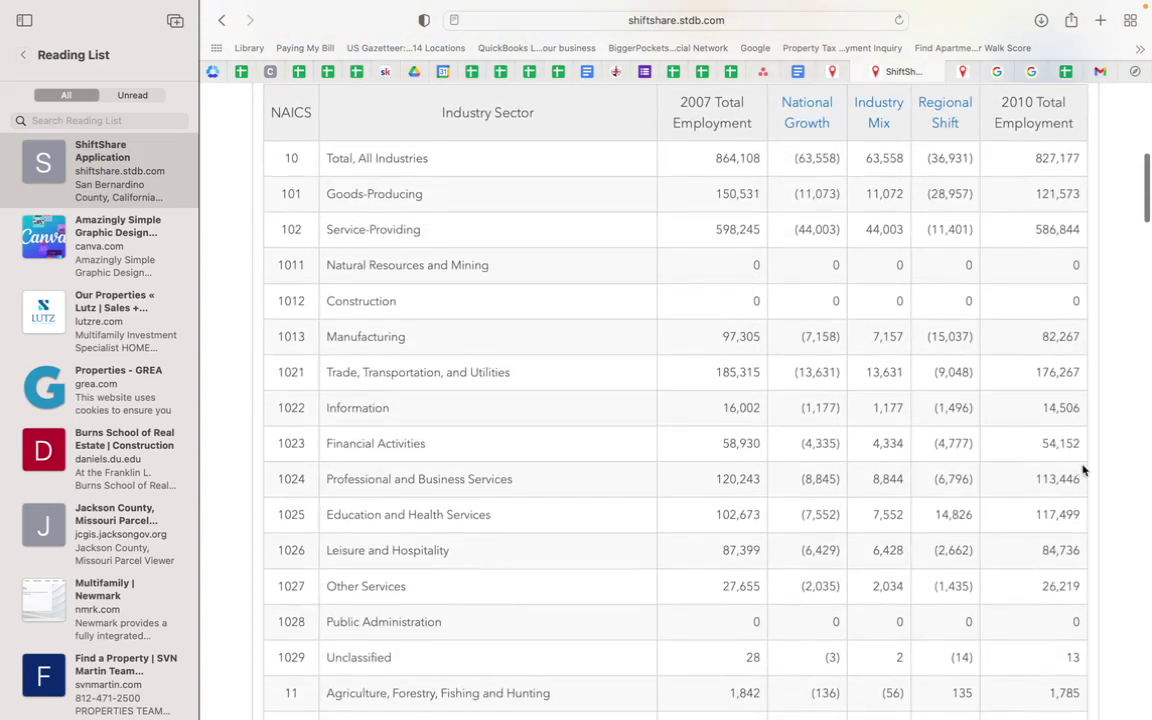
scroll(1093, 418, "down", 2)
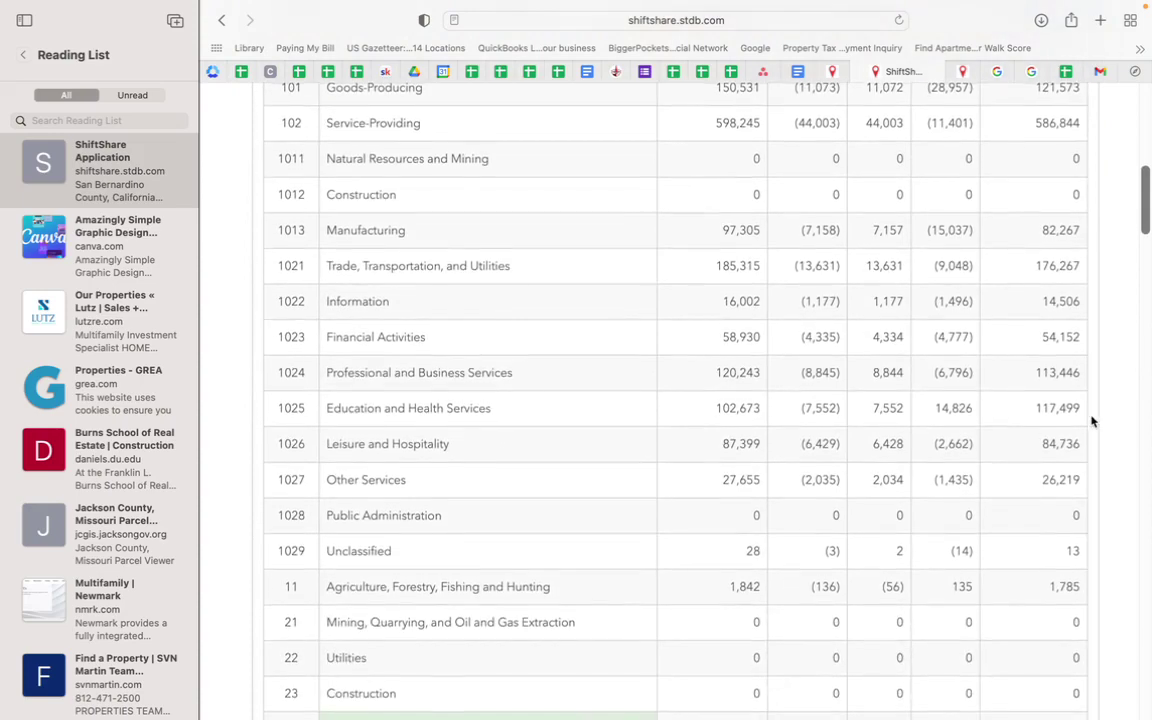
scroll(1093, 421, "down", 1)
scroll(1093, 421, "up", 10)
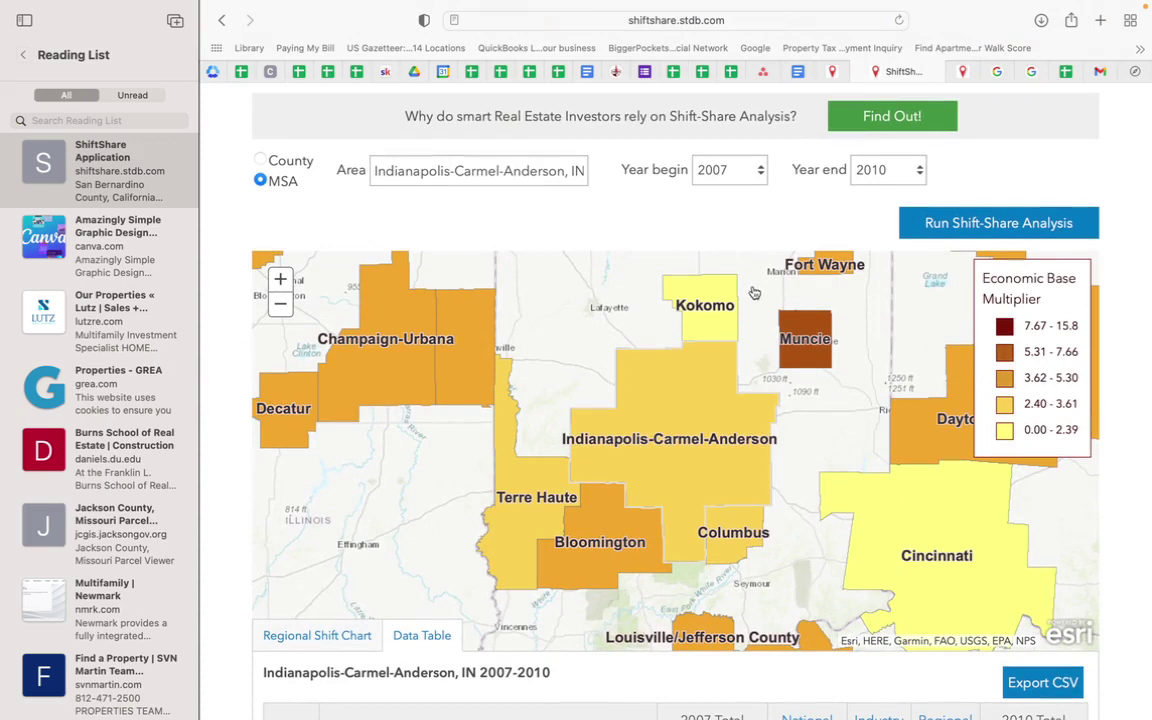
Run the Indianapolis-Carmel-Anderson shift-share analysis for 2011 to 2018 and examine the total and goods-producing employment figures
left_click(726, 178)
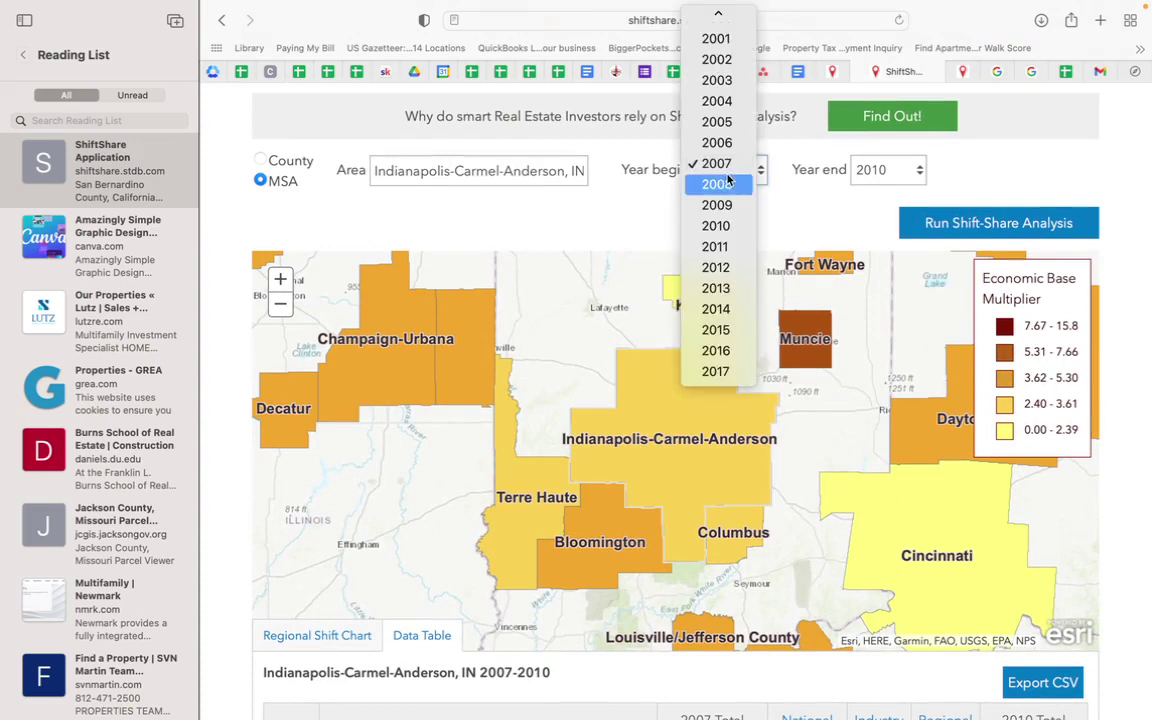
left_click(730, 245)
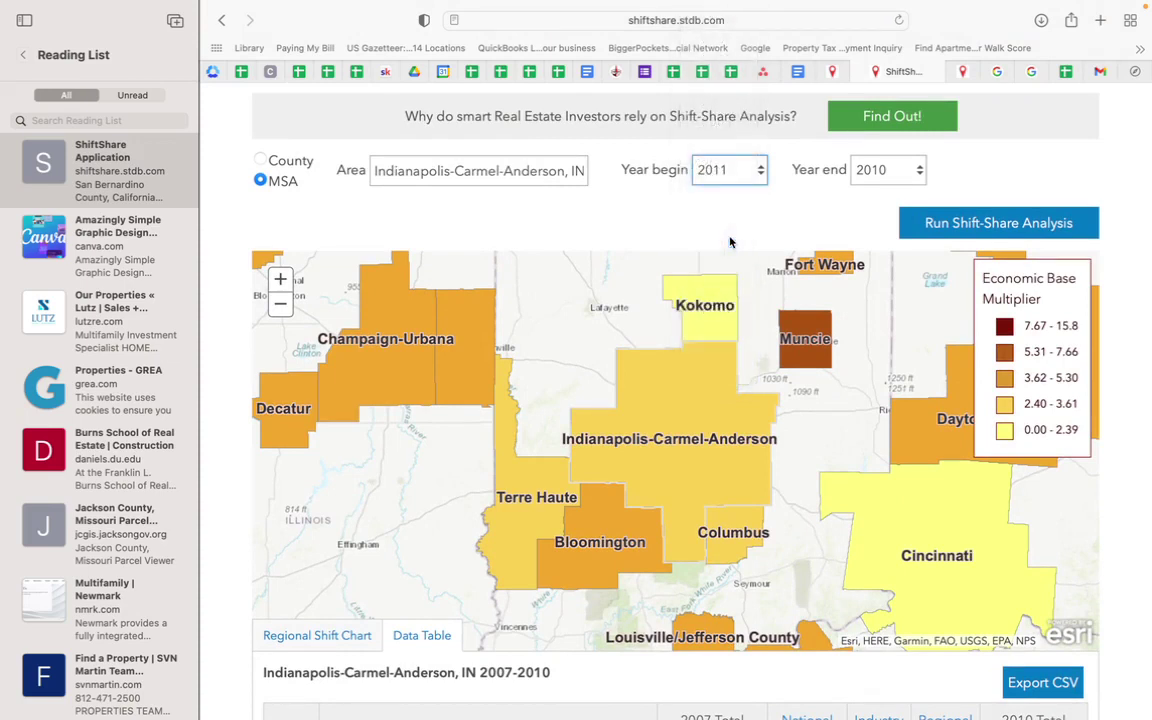
left_click(860, 172)
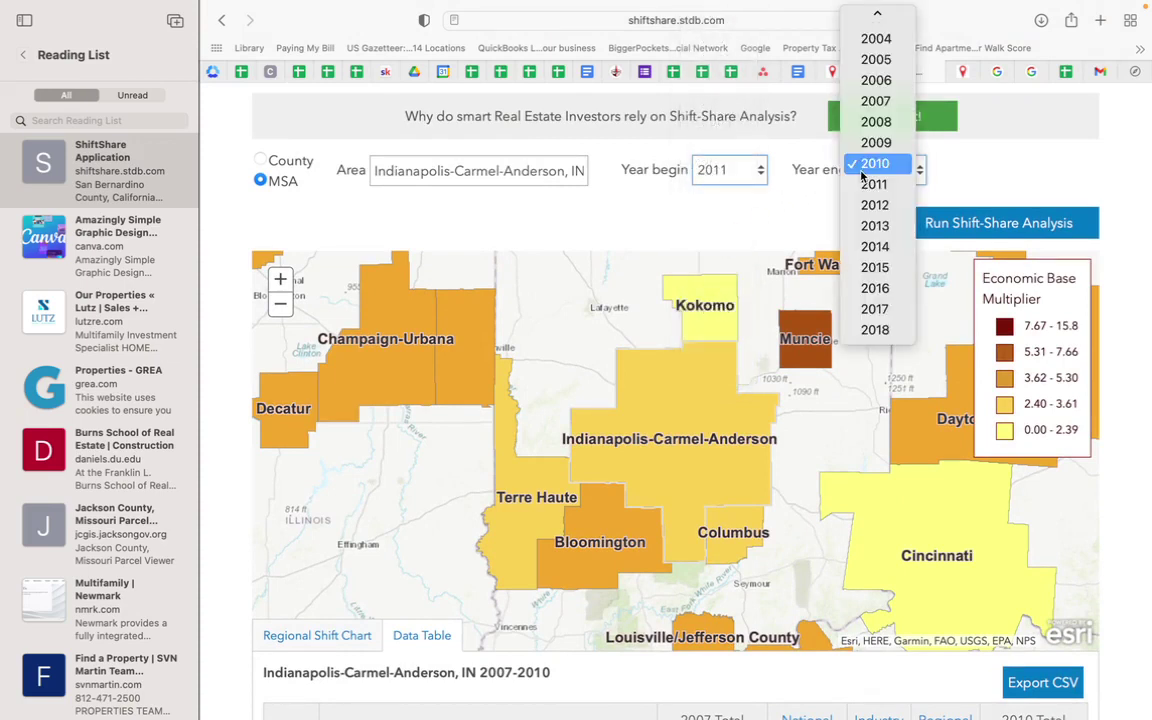
left_click(894, 330)
left_click(936, 224)
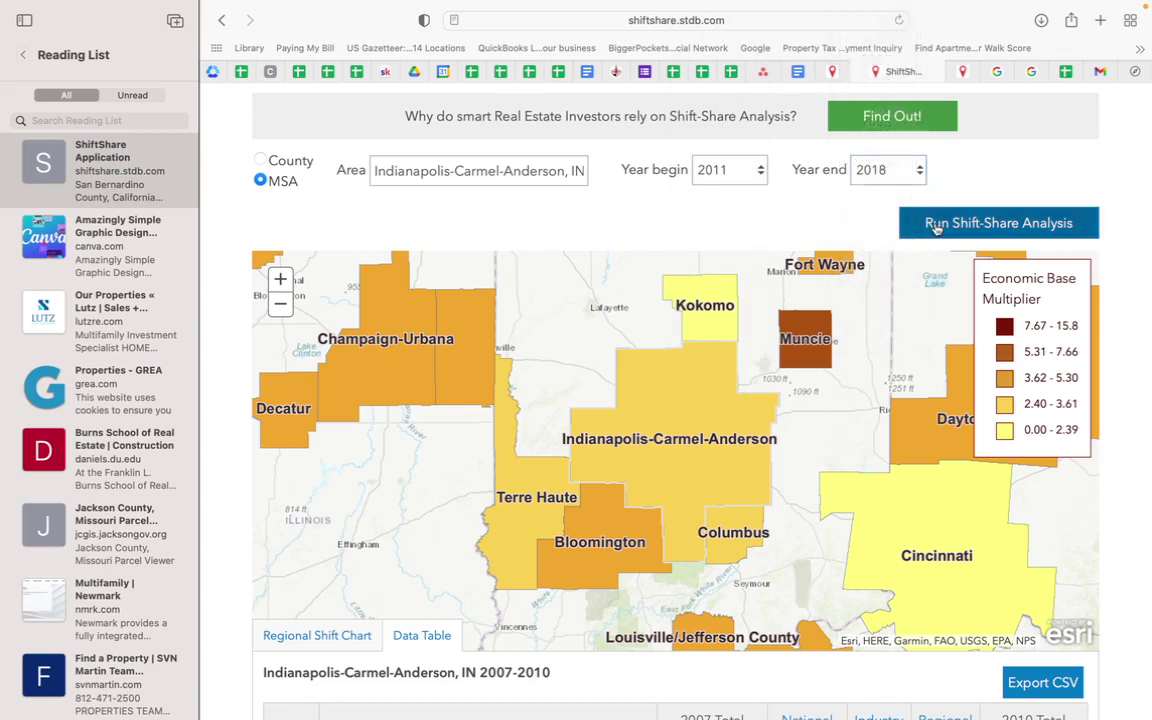
scroll(936, 228, "down", 10)
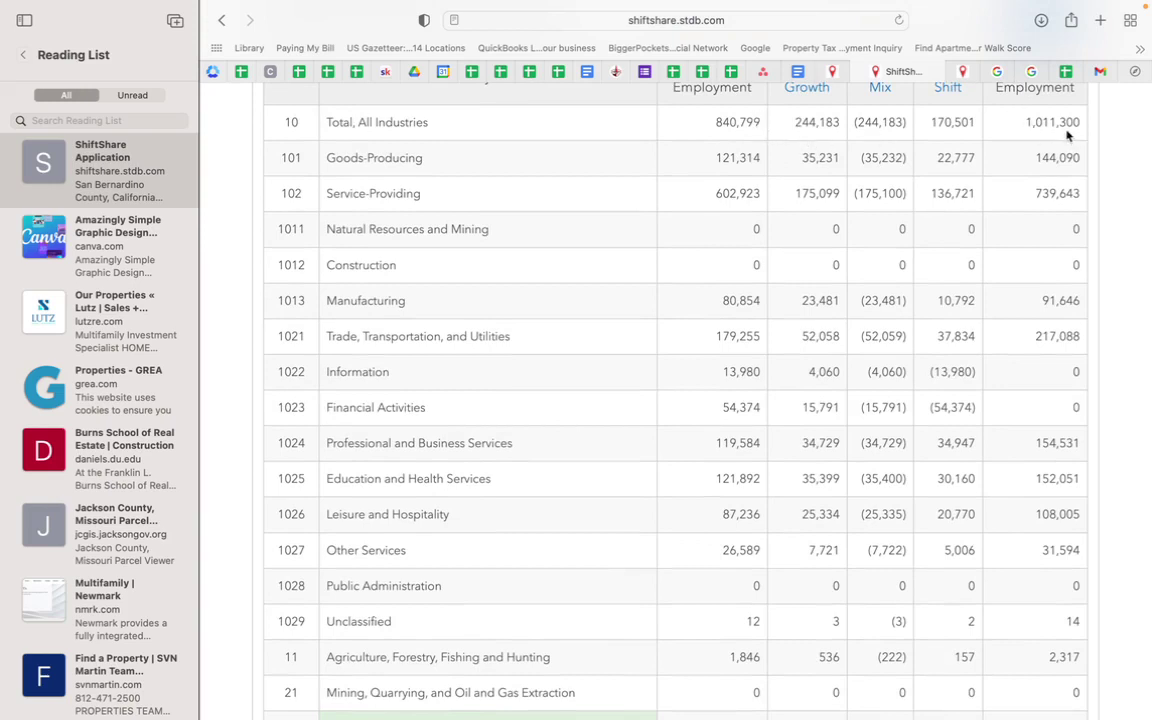
left_click_drag(1080, 125, 1066, 128)
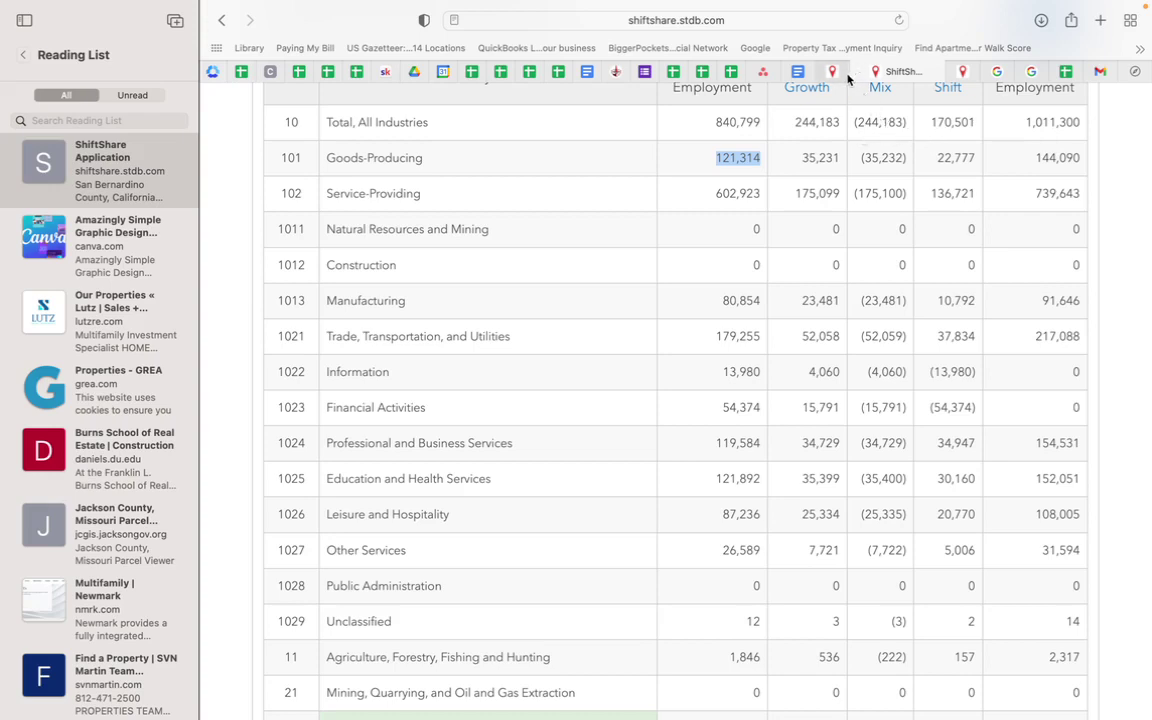
Run the Kansas City, MO-KS shift-share analysis for 2011 to 2018 and review its employment totals by industry
mouse_move(848, 78)
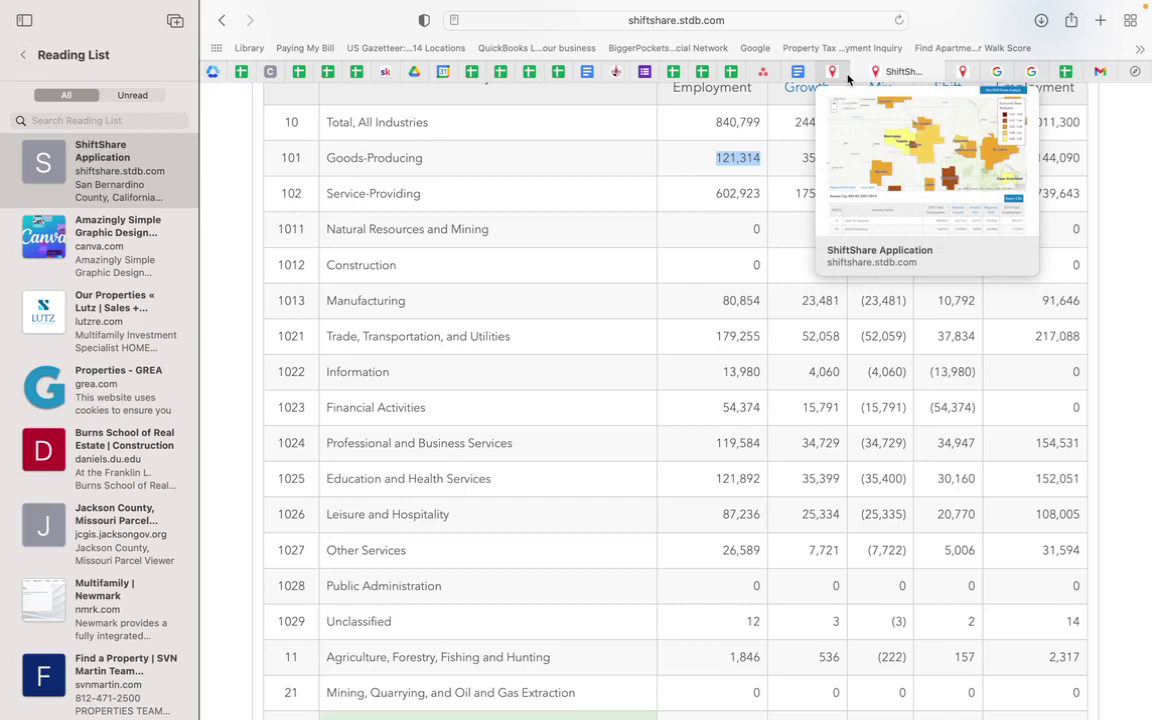
left_click(848, 78)
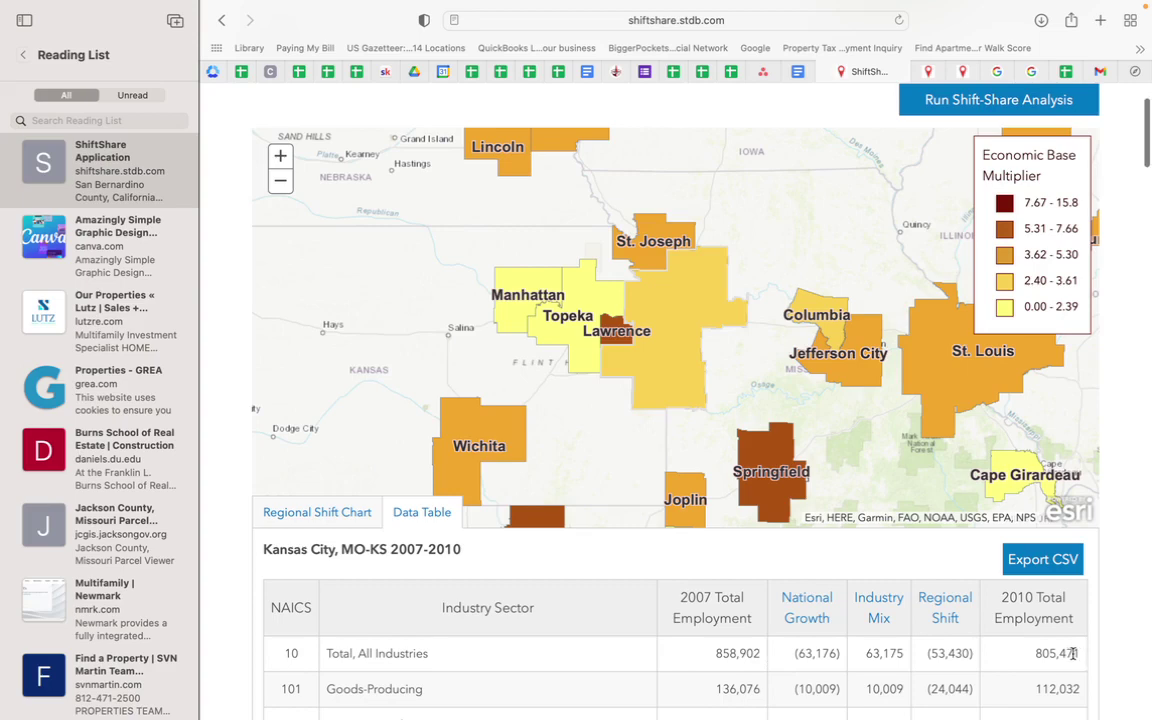
scroll(1073, 653, "up", 3)
left_click_drag(974, 536, 536, 519)
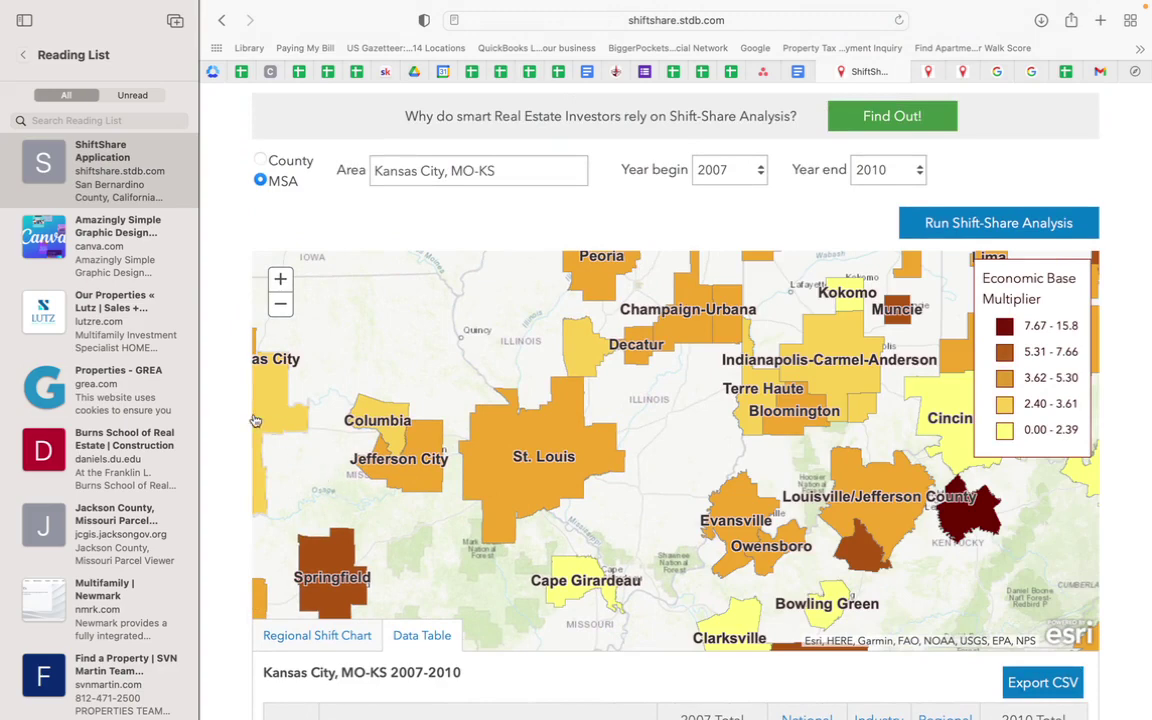
left_click(764, 174)
left_click(716, 246)
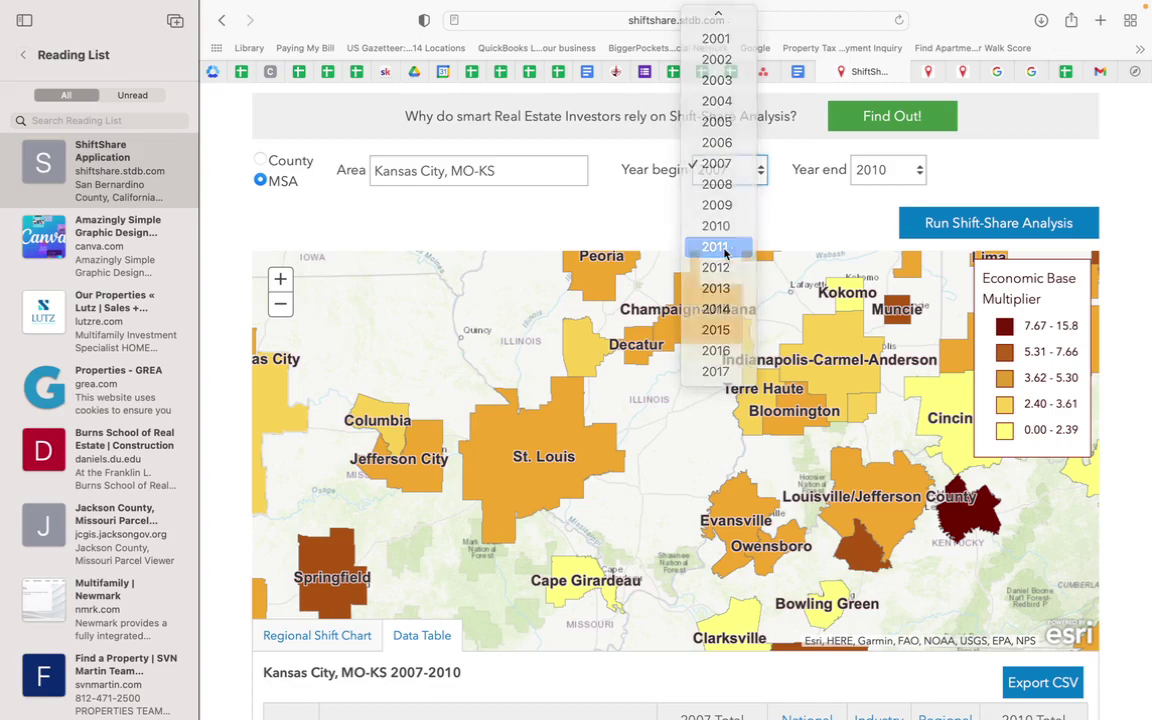
scroll(1130, 604, "down", 10)
scroll(1130, 604, "up", 5)
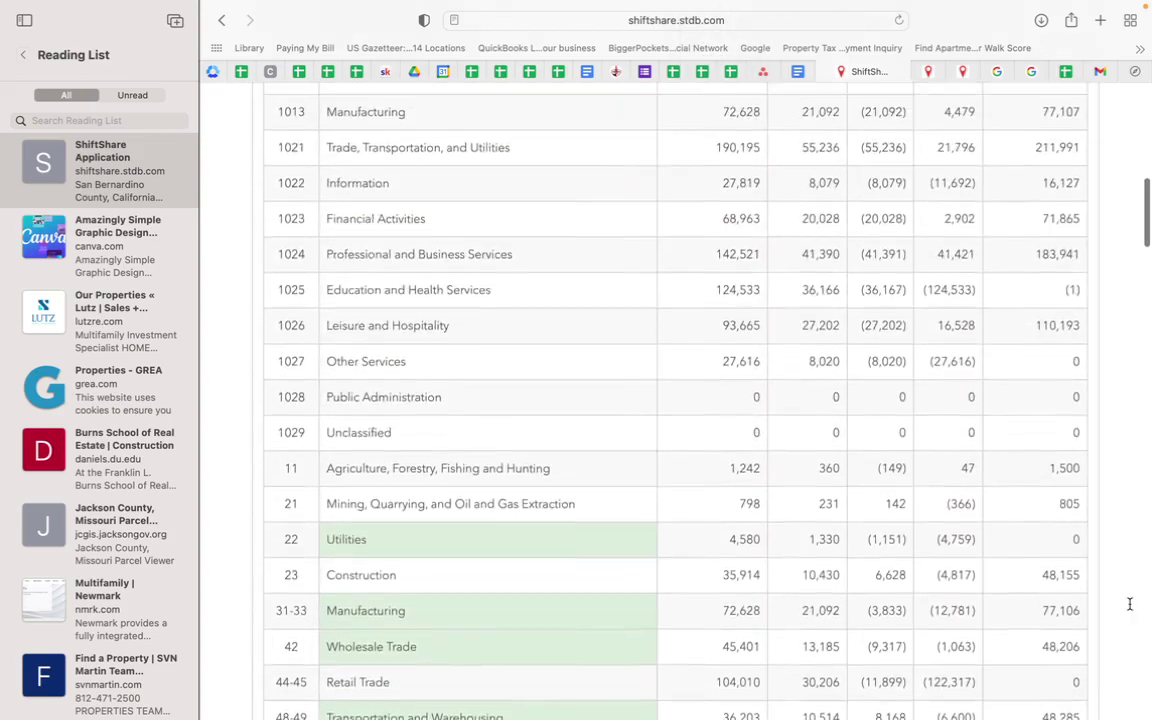
scroll(1130, 604, "up", 7)
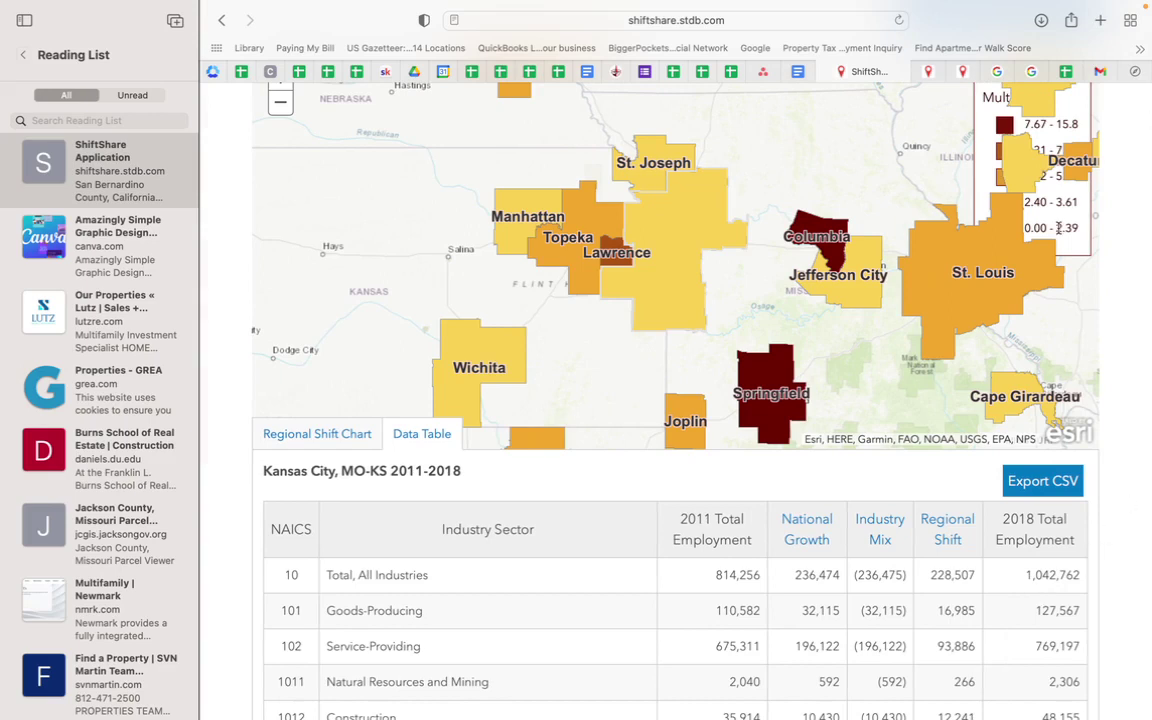
In the Market trends since 1982 spreadsheet, follow the Kansas City market sale price per unit from 2004 Q1 through 2008 Q1
left_click(1066, 71)
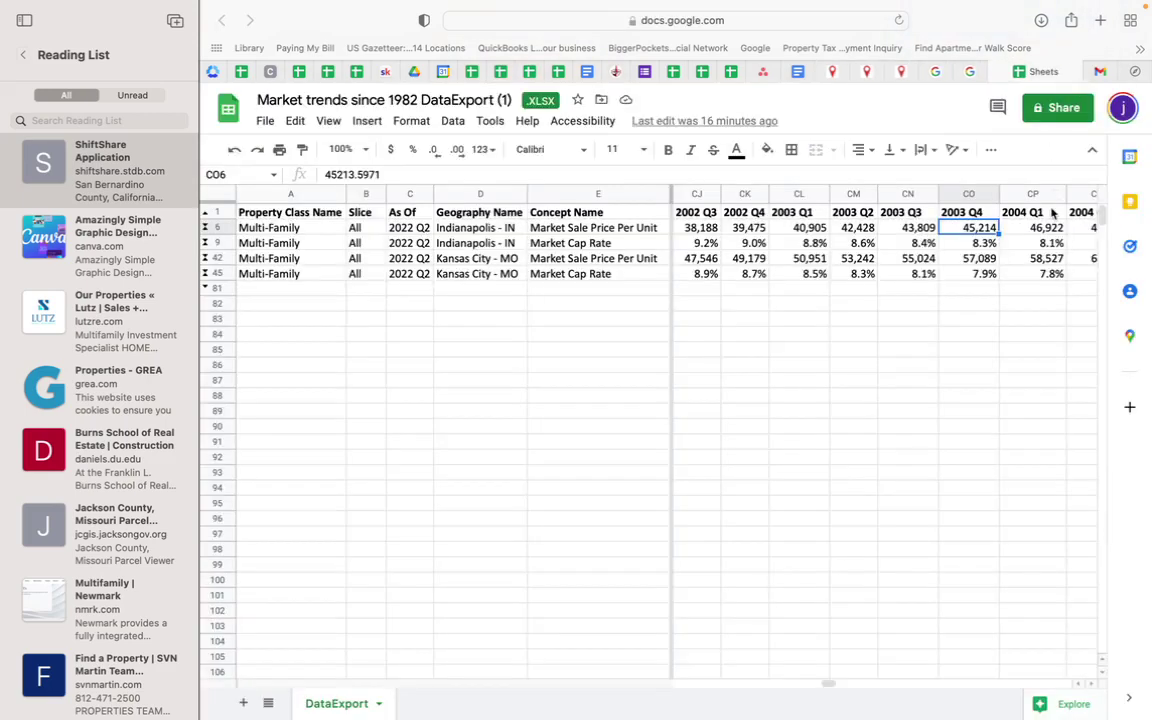
left_click(1040, 258)
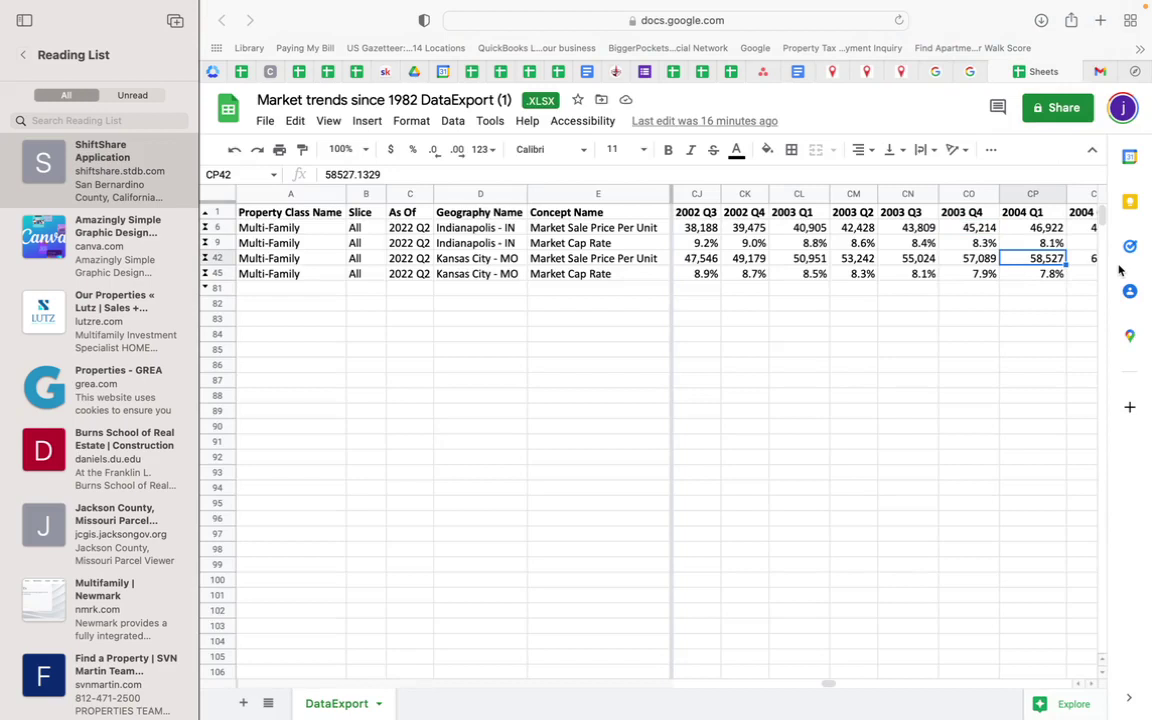
key("Right")
key("Right")
key("Right")
key("Right")
key("Right")
key("Right")
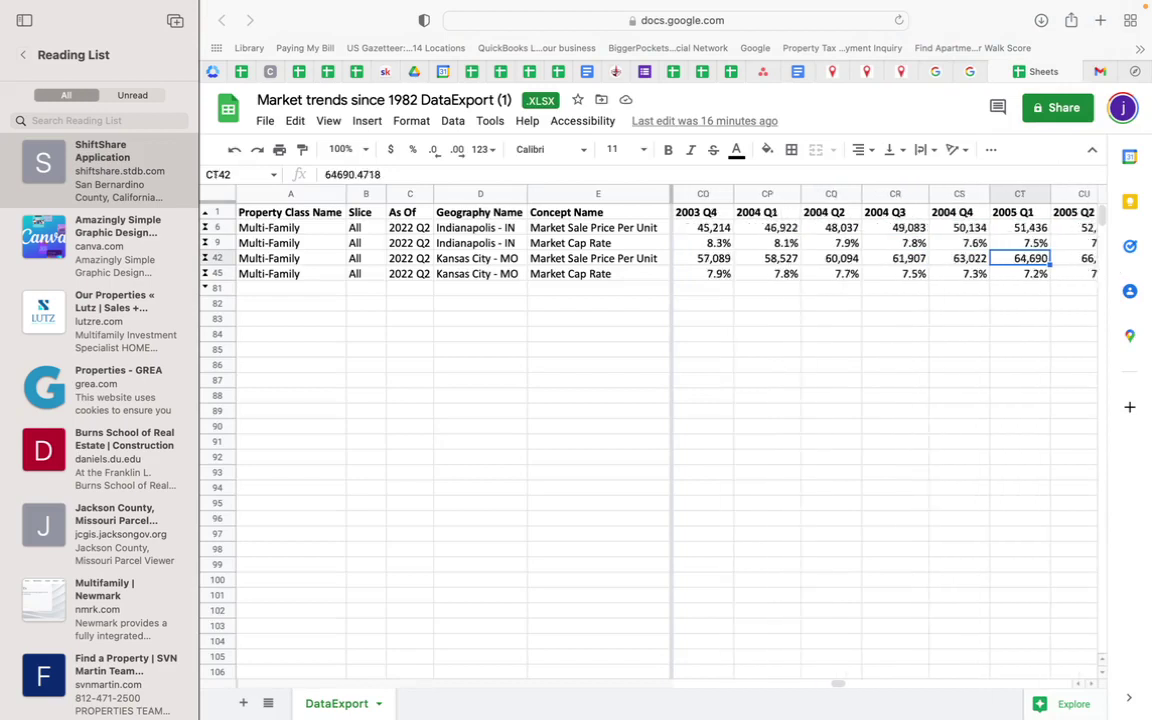
key("Right")
key("Right")
key("Right")
key("Right")
key("Right")
key("Right")
key("Right")
key("Right")
key("Right")
key("Right")
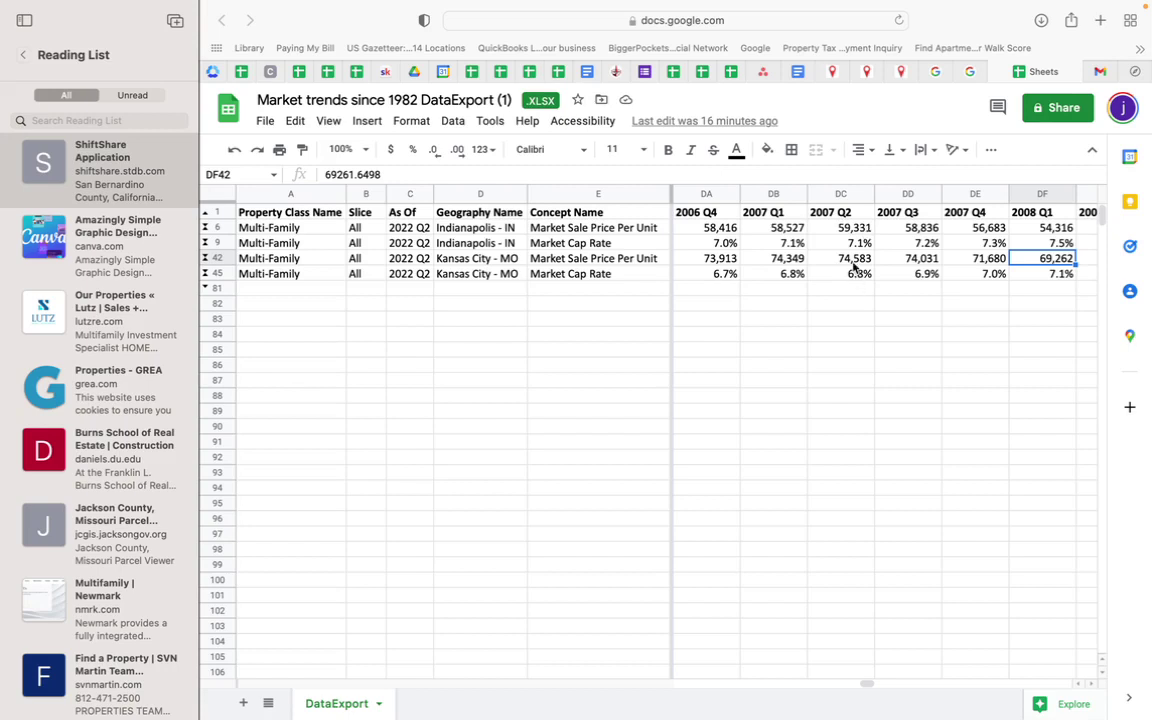
Follow the Kansas City market sale price per unit quarter by quarter from 2007 Q2 through 2012 Q1
left_click(850, 259)
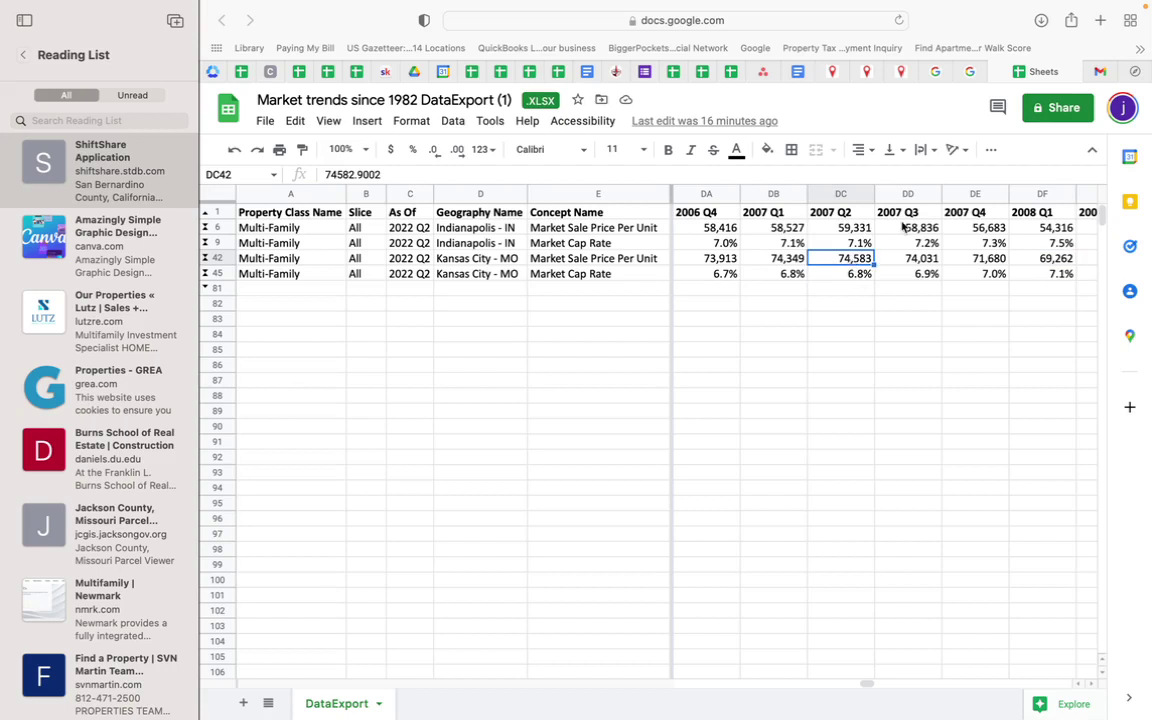
key("Right")
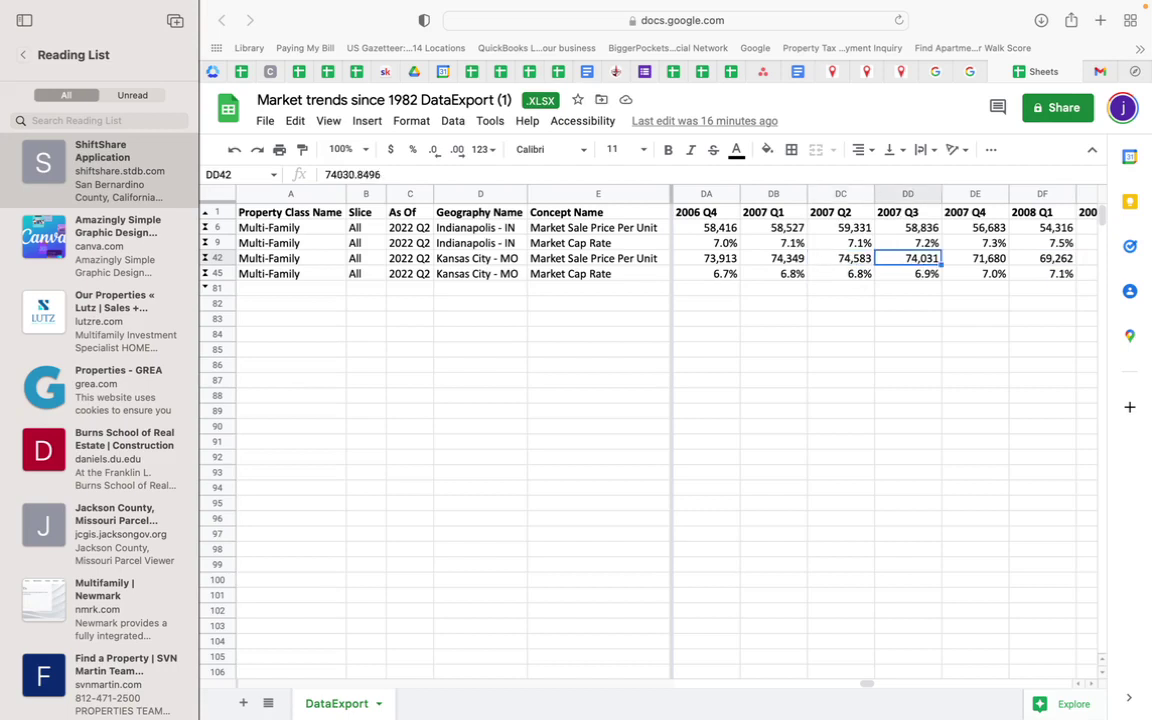
key("Right")
key("Right")
key("Right")
key("Right")
key("Right")
key("Right")
key("Right")
key("Right")
key("Right")
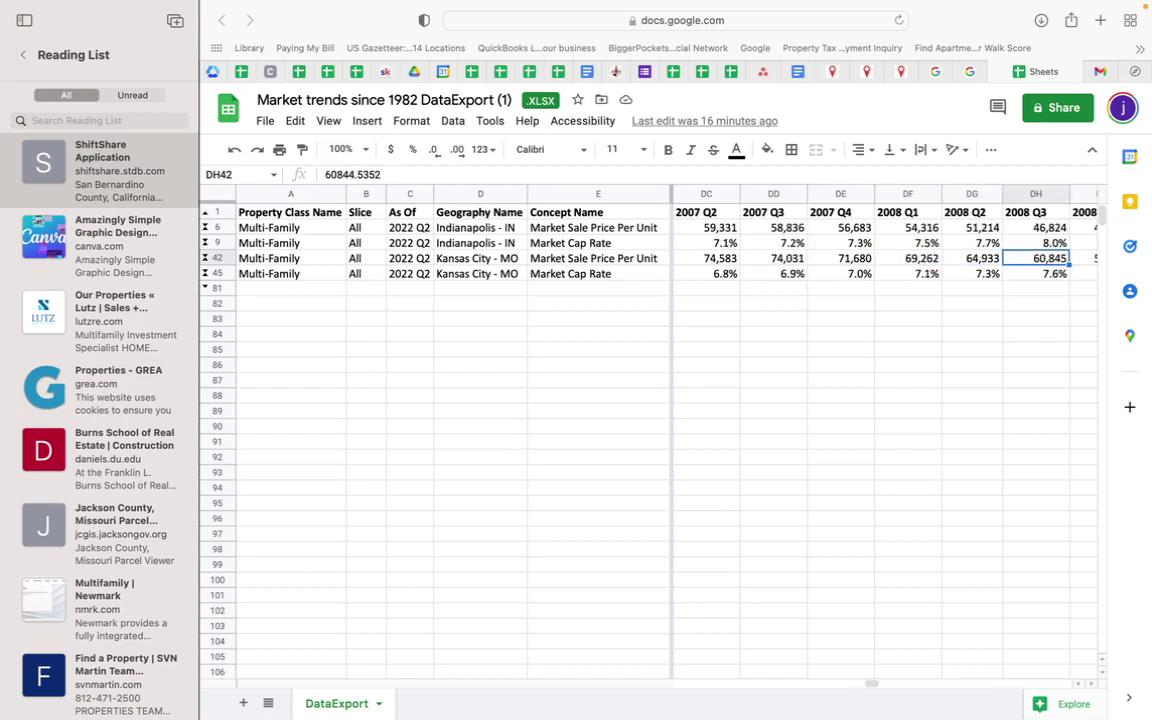
key("Right")
key("Right")
key("Right")
key("Right")
key("Right")
key("Right")
key("Right")
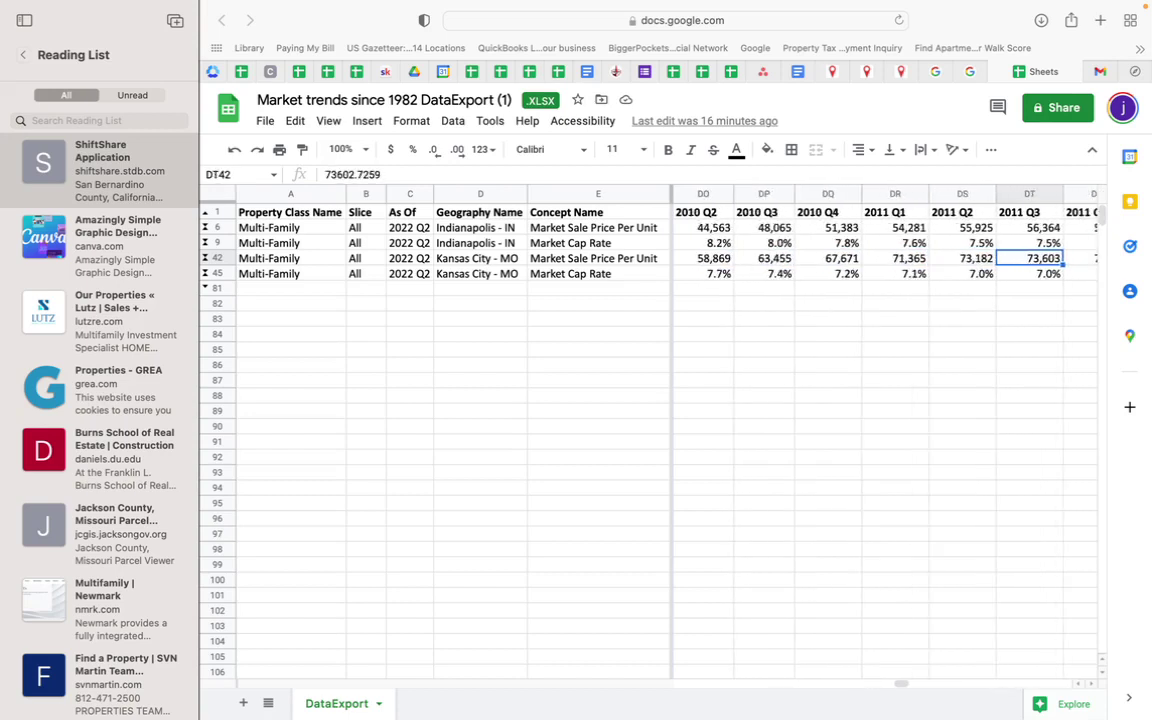
key("Right")
key("Right")
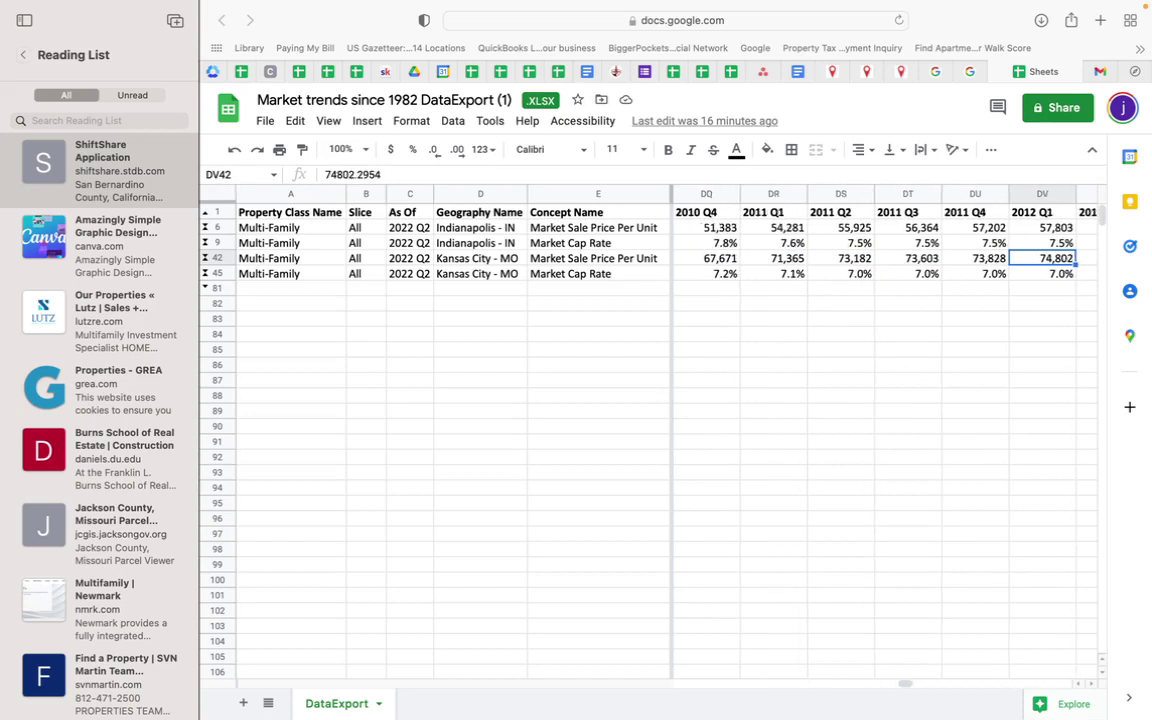
Check the Kansas City sale price per unit through 2012 Q4 and compare it with the Indianapolis price for 2012 Q3
key("Right")
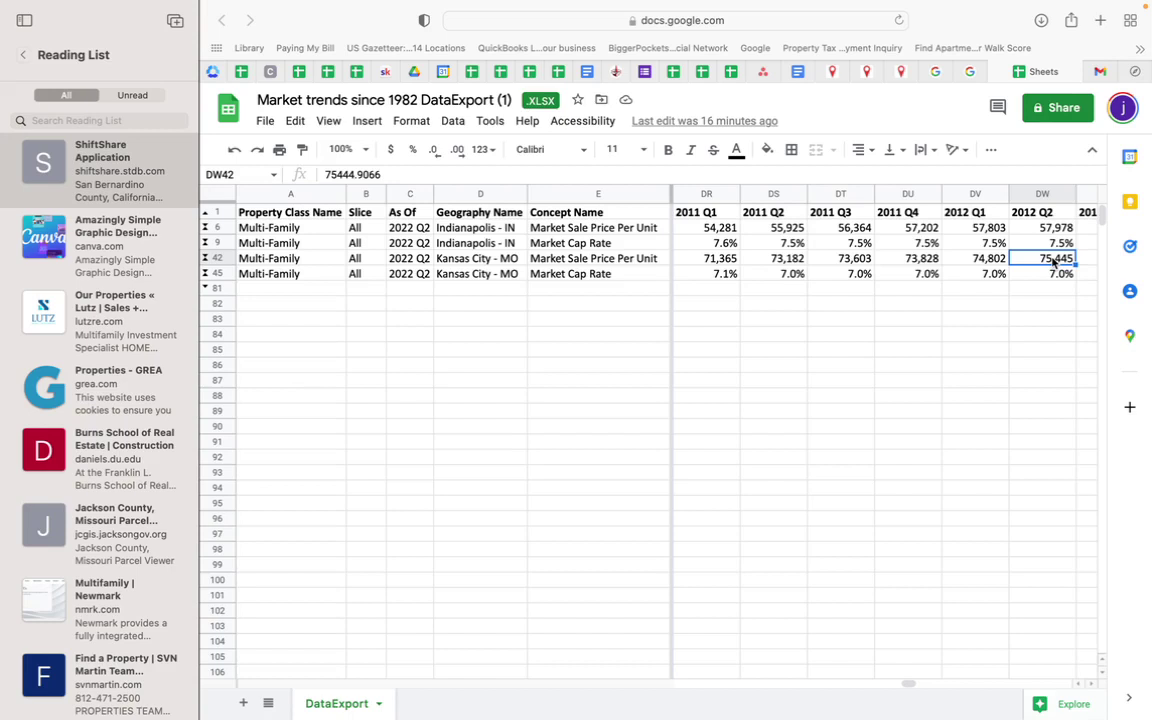
key("Right")
key("Right")
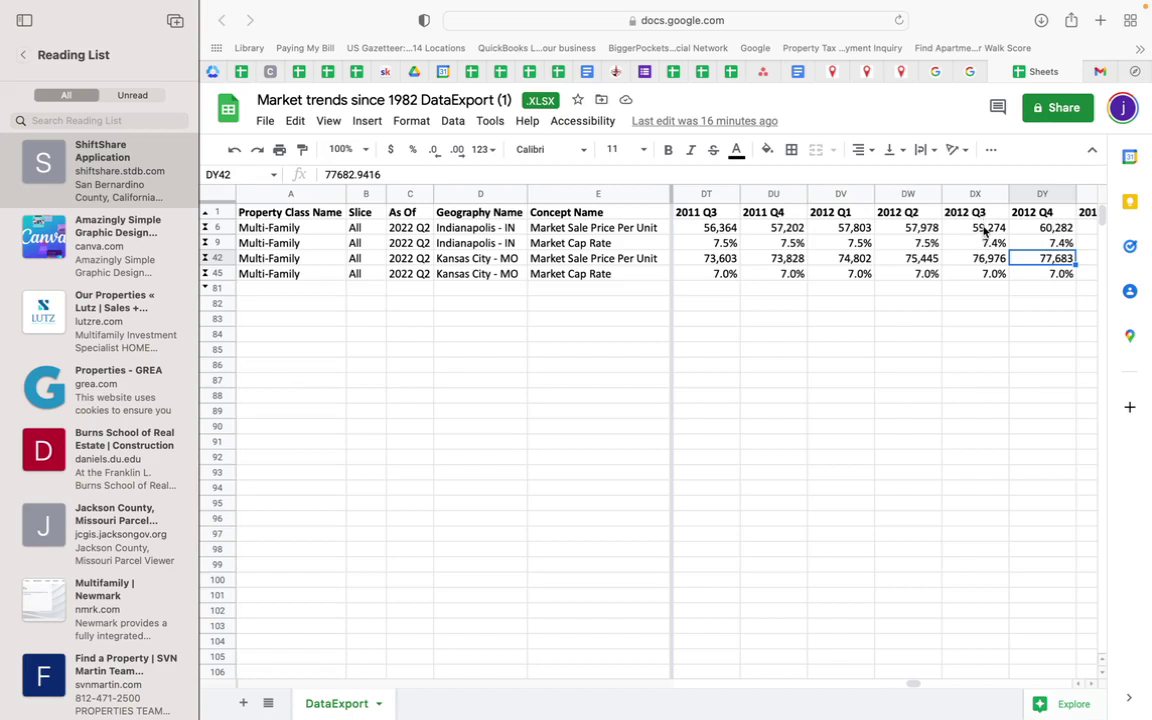
left_click(985, 229)
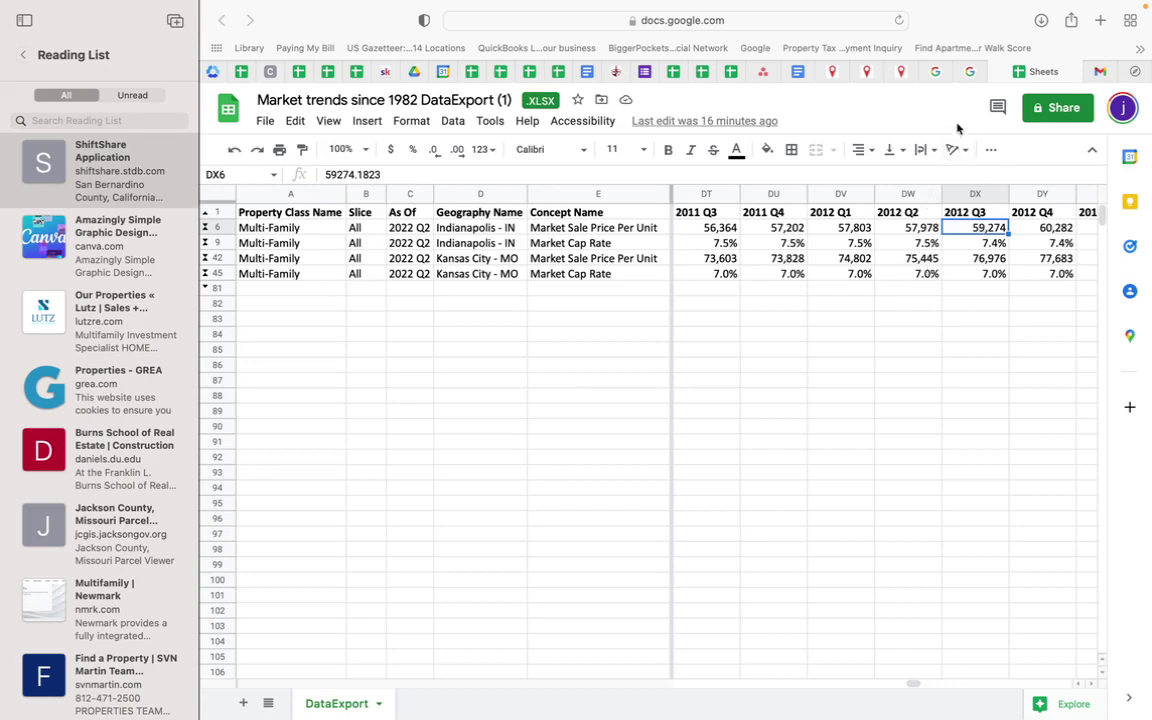
Review the Las Vegas-Henderson-Paradise 2011 to 2018 shift-share table by industry and highlight 2018 employment for Accommodation and Food Services
left_click(908, 75)
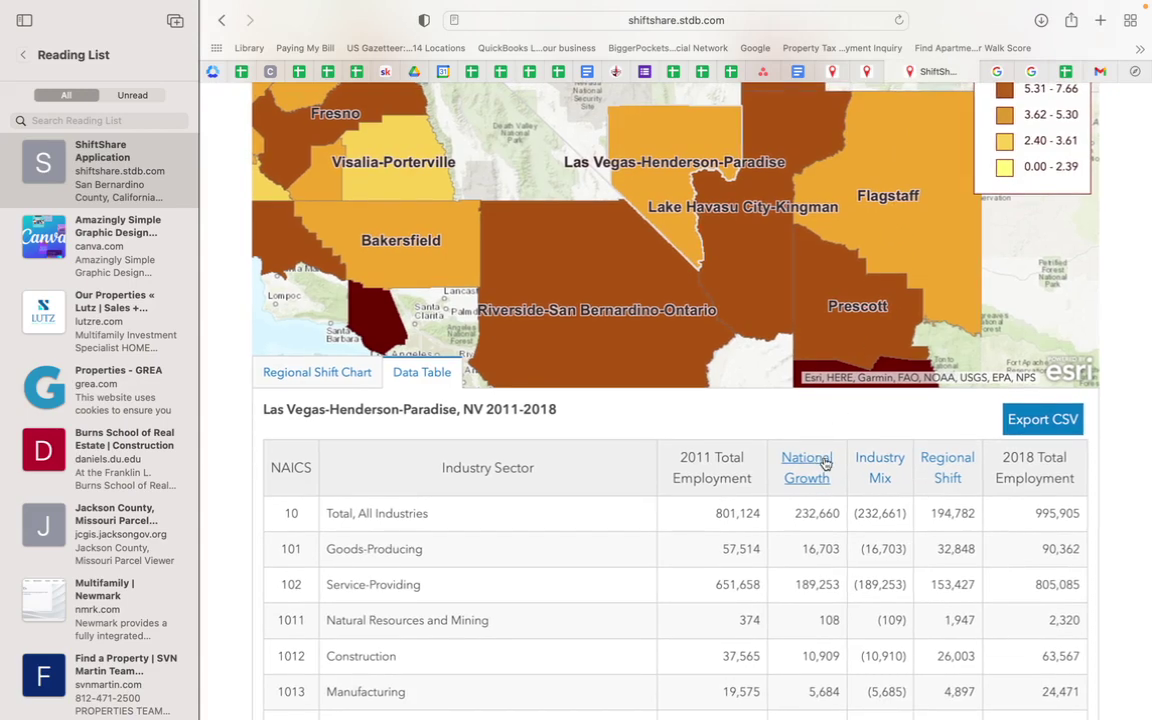
scroll(825, 463, "down", 10)
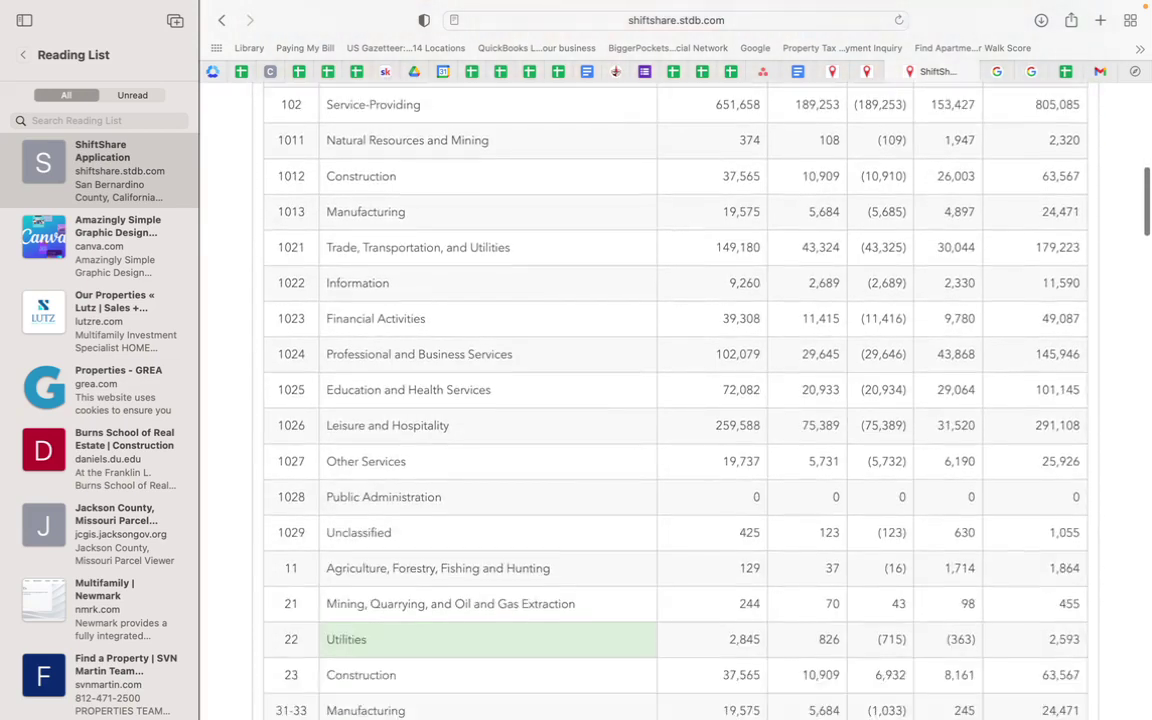
scroll(675, 400, "down", 7)
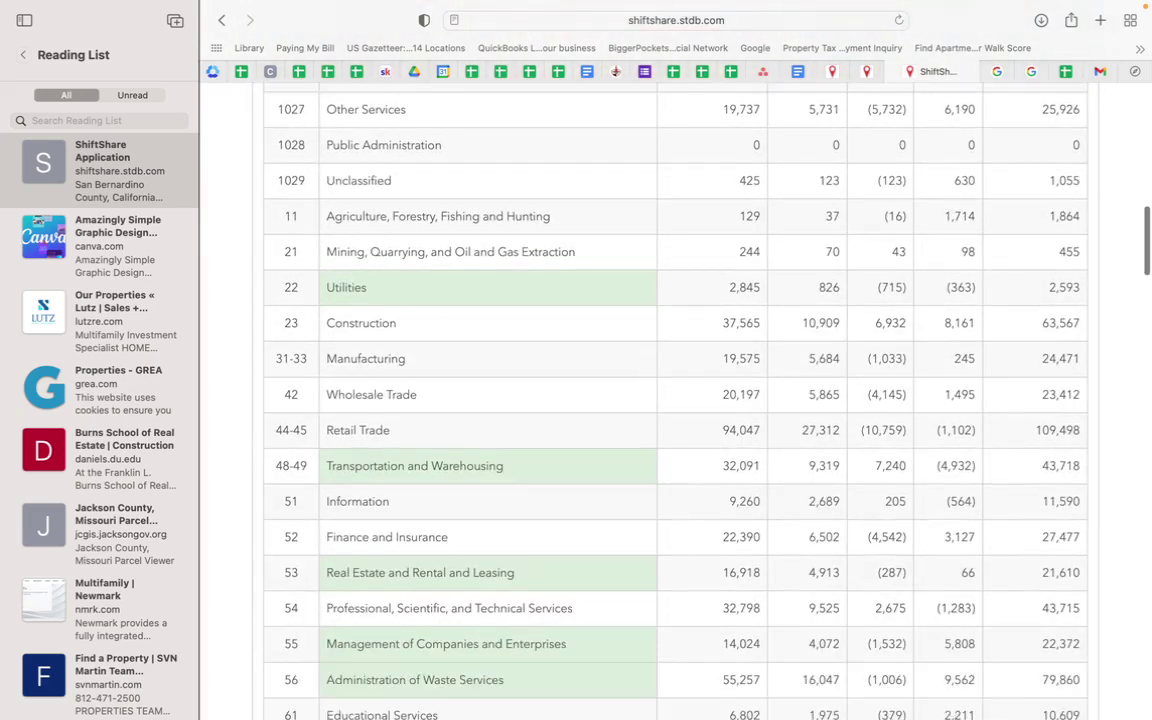
scroll(675, 400, "down", 3)
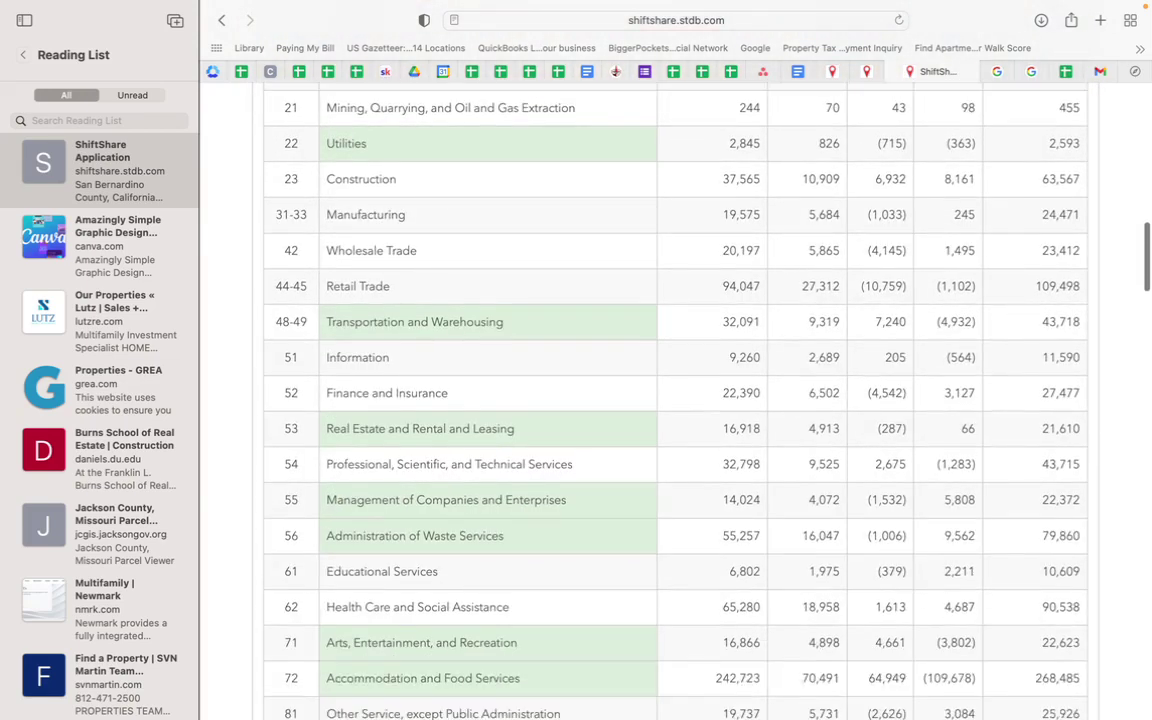
scroll(675, 400, "down", 1)
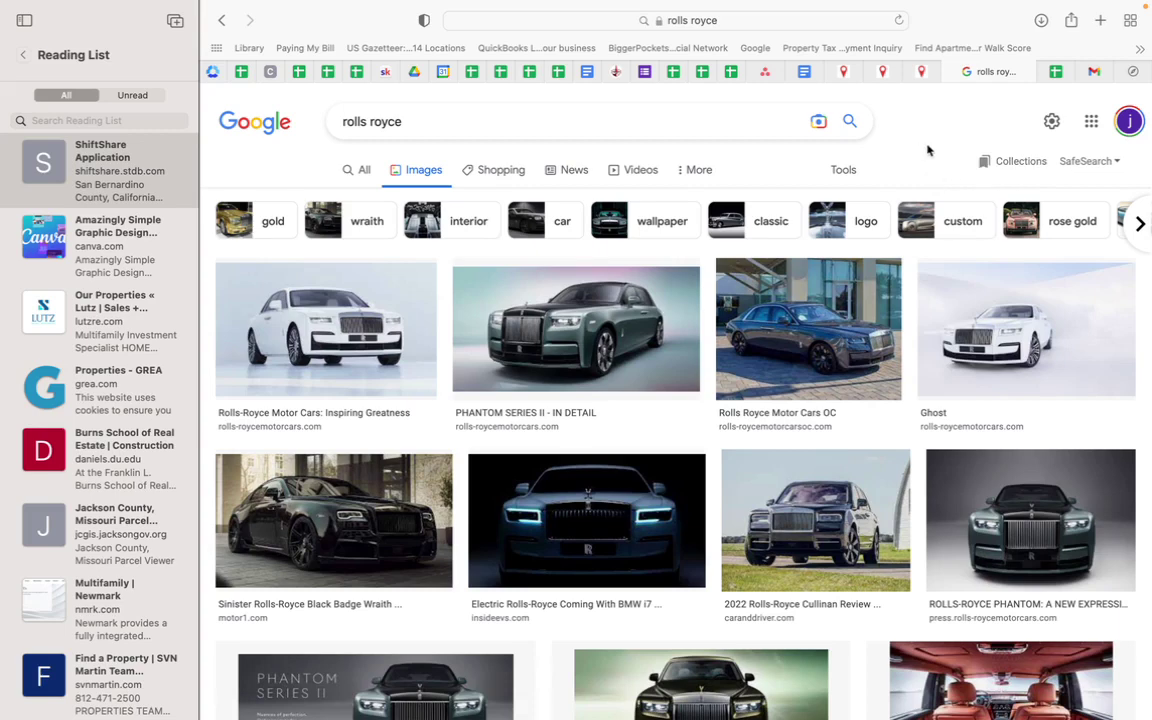
left_click(925, 74)
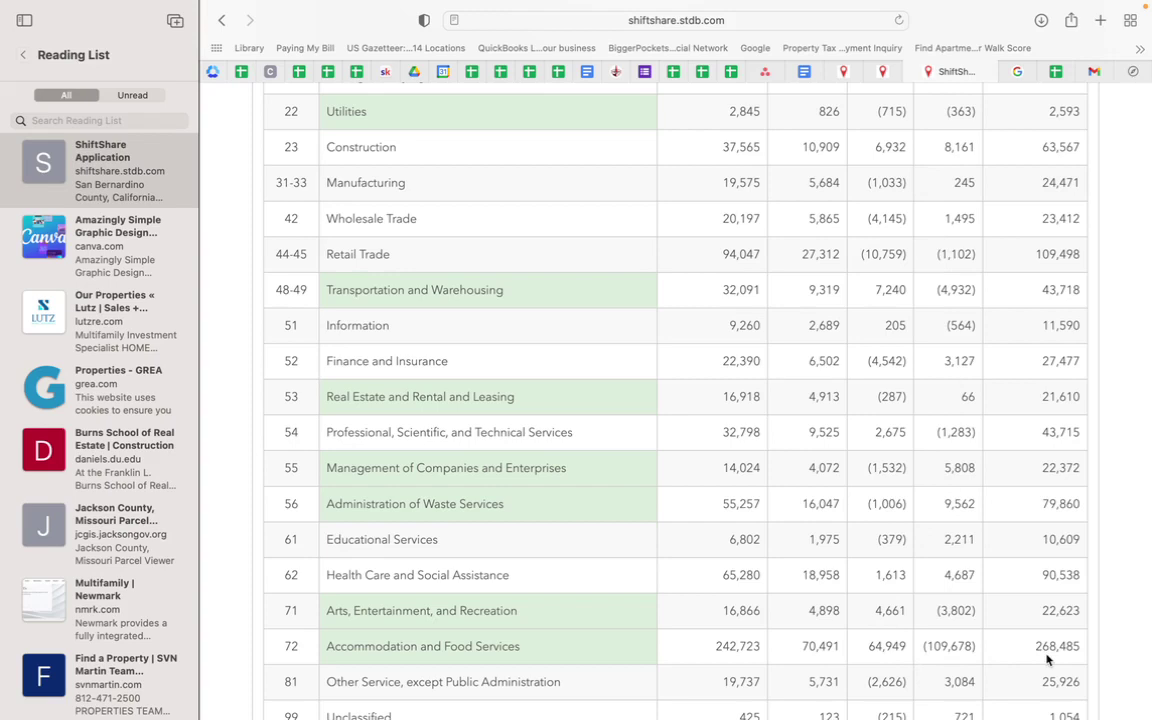
double_click(1042, 653)
Review the Indianapolis-Carmel-Anderson 2011 to 2018 shift-share results and examine the 2018 Manufacturing and Retail Trade employment figures
left_click(882, 71)
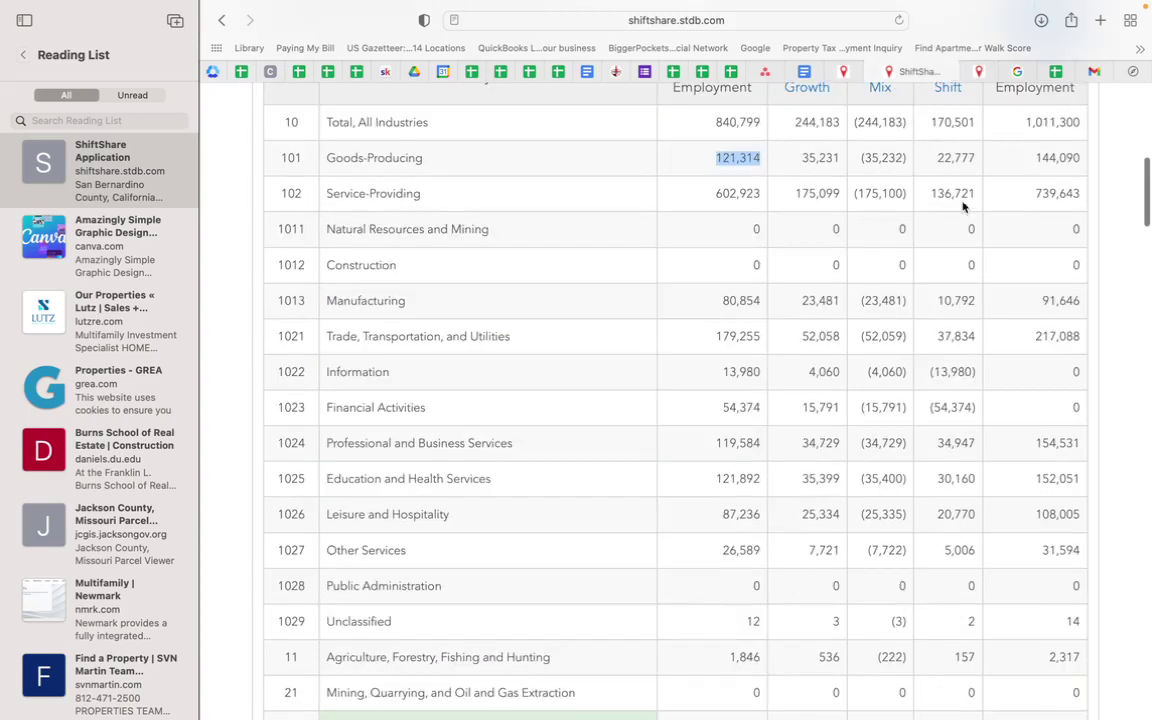
scroll(971, 207, "up", 10)
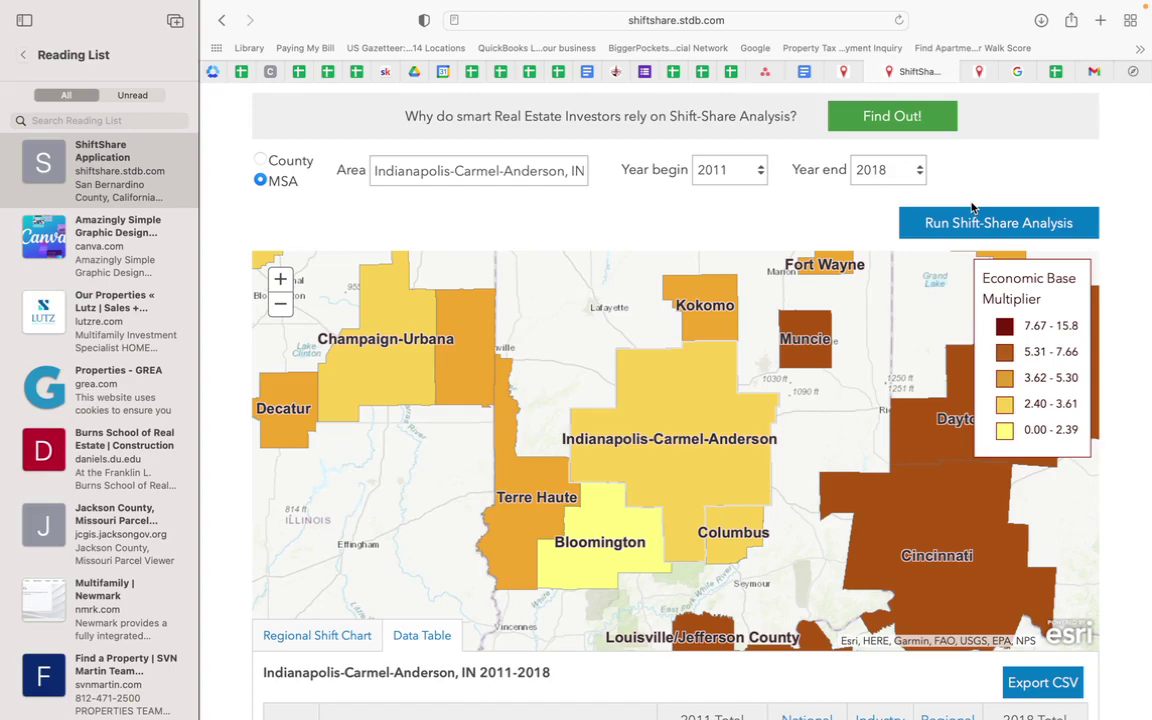
scroll(971, 207, "down", 10)
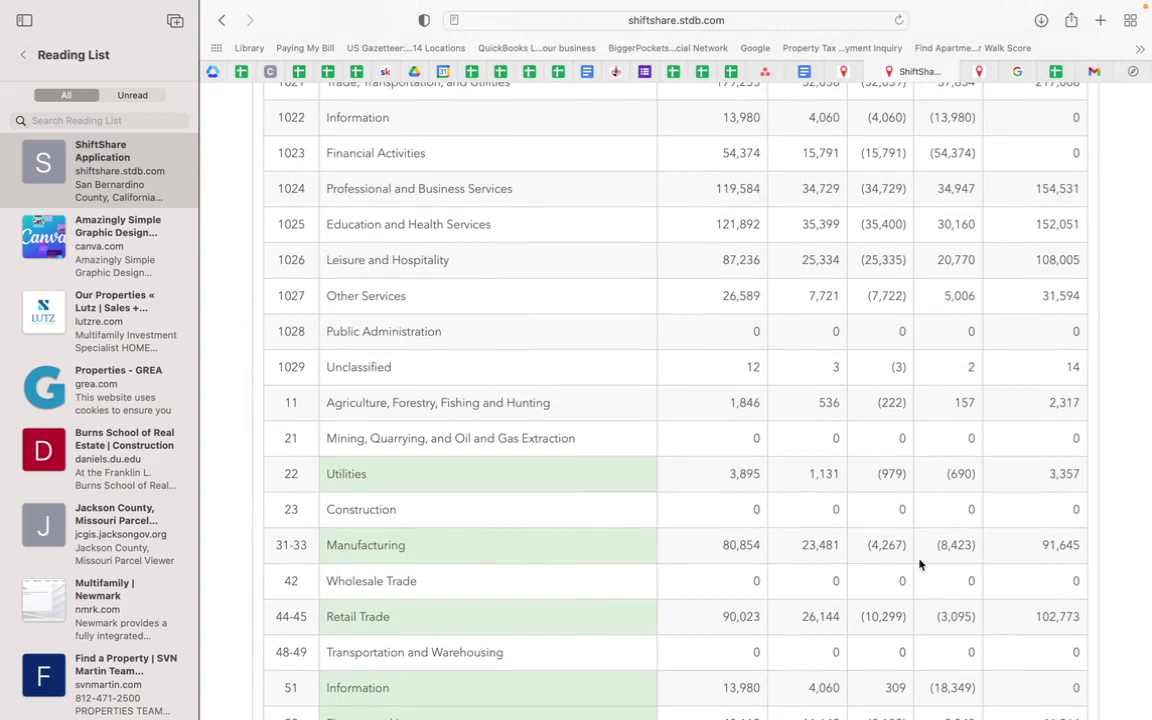
scroll(920, 565, "down", 1)
scroll(985, 453, "down", 3)
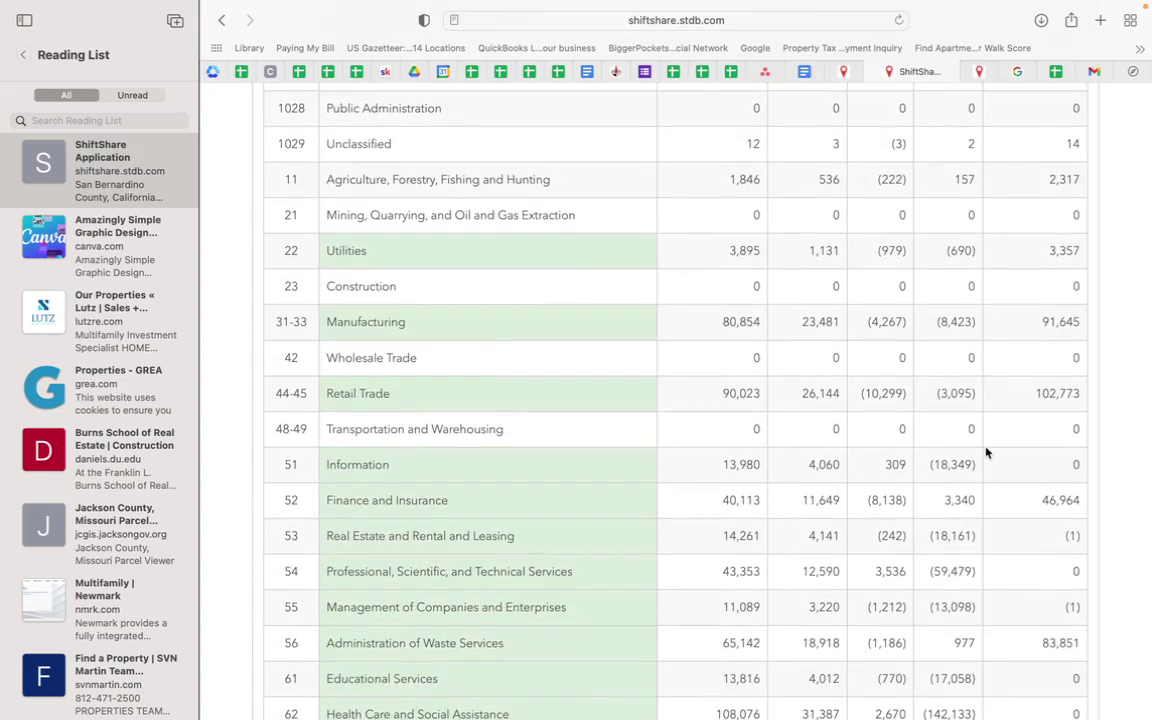
left_click_drag(985, 453, 1061, 346)
left_click(1048, 321)
double_click(1052, 398)
Examine the remaining Indianapolis-Carmel-Anderson service industries and highlight 2018 employment for Administration of Waste Services
scroll(1052, 410, "down", 10)
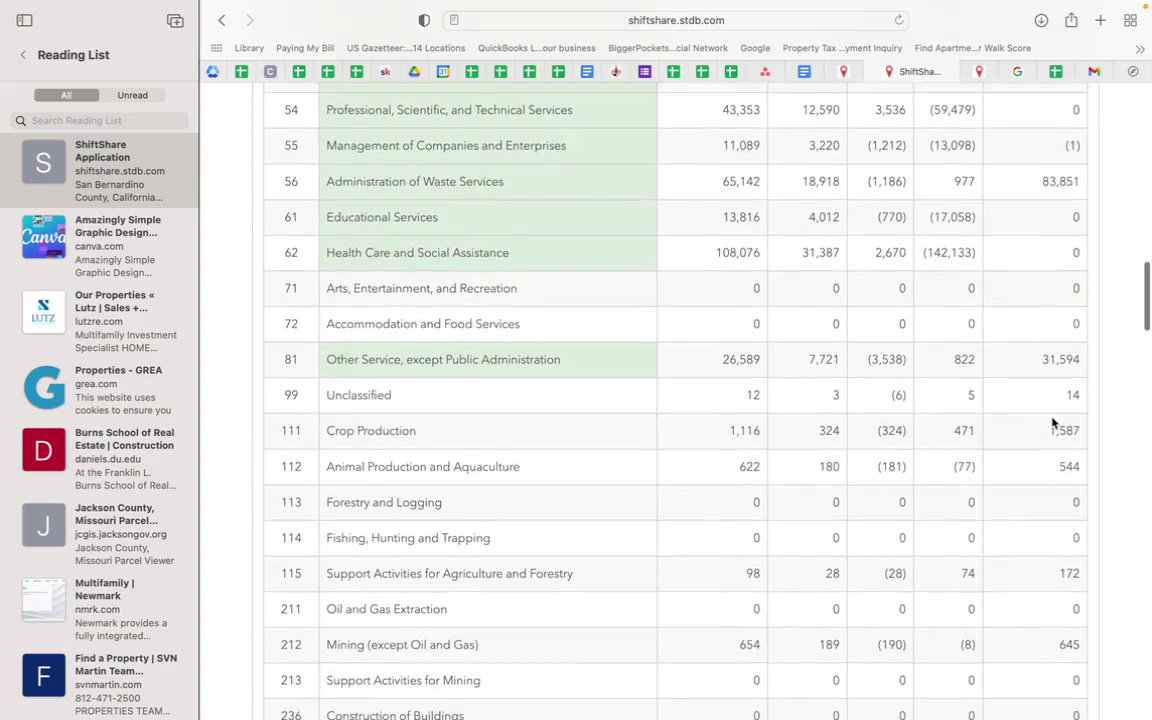
scroll(1052, 424, "up", 1)
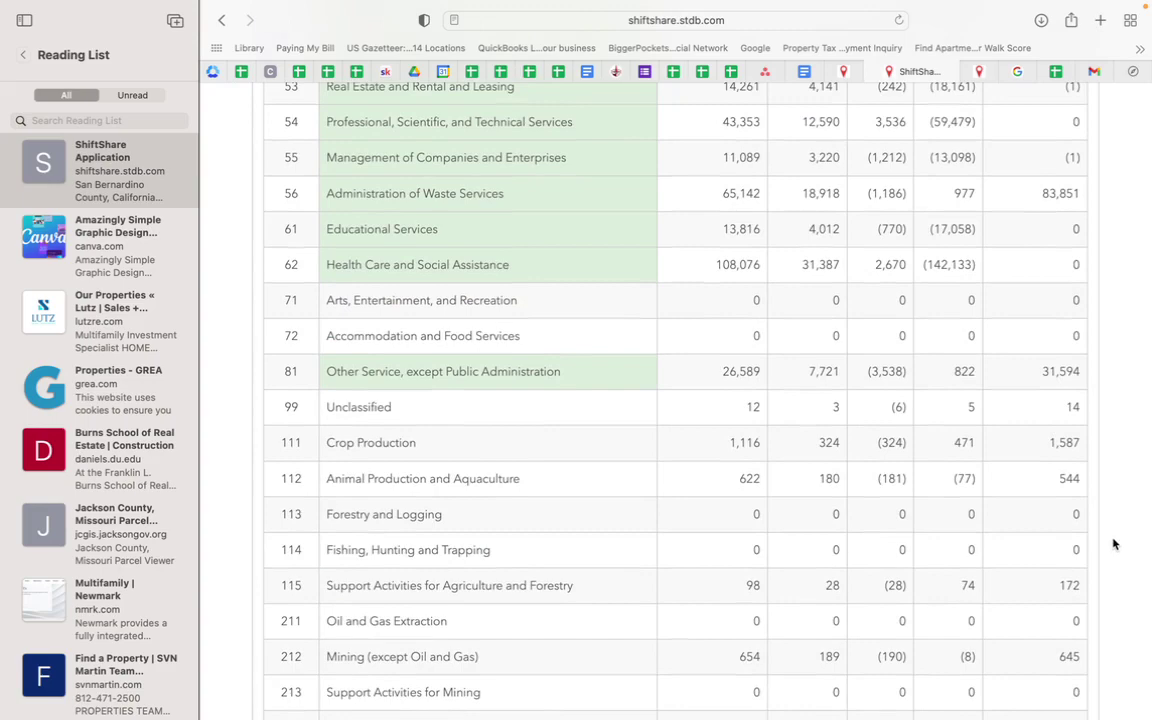
left_click_drag(1113, 540, 1077, 205)
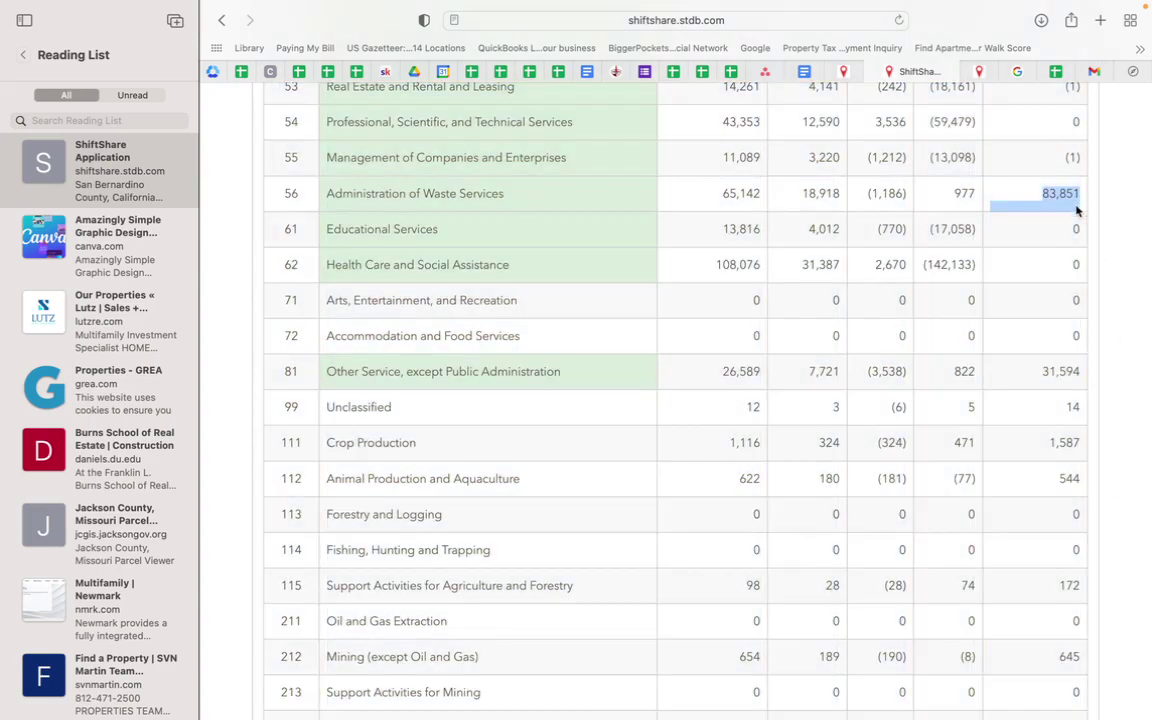
scroll(1077, 210, "up", 5)
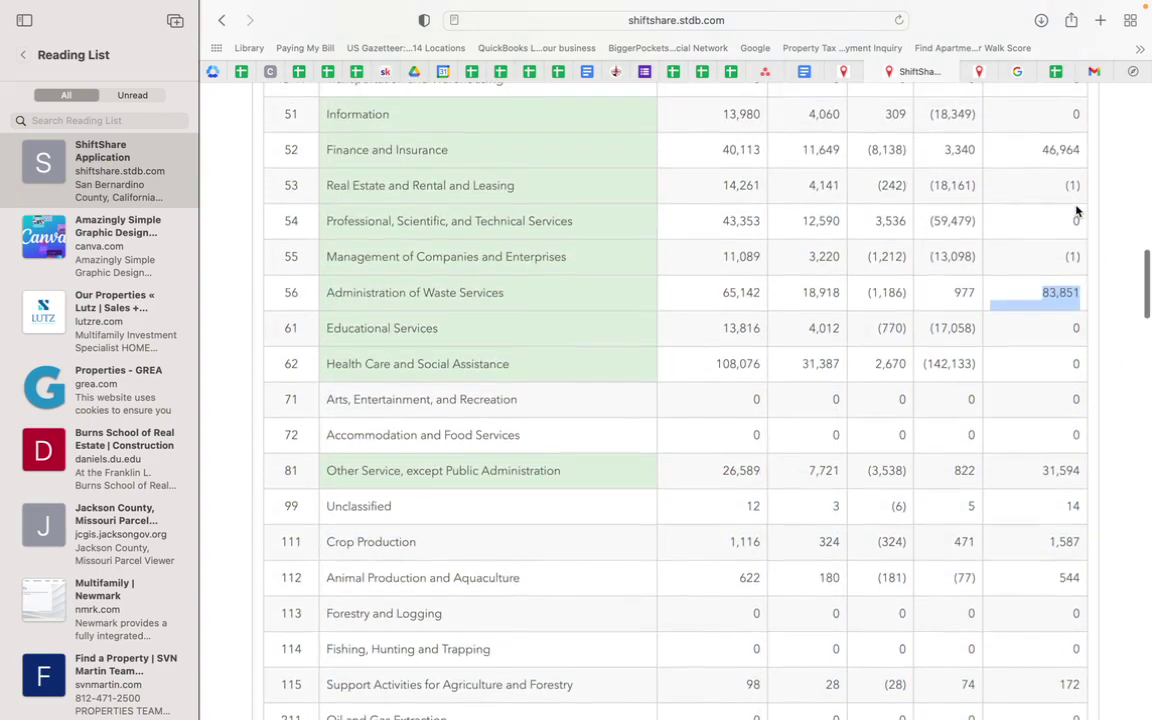
scroll(1077, 210, "up", 2)
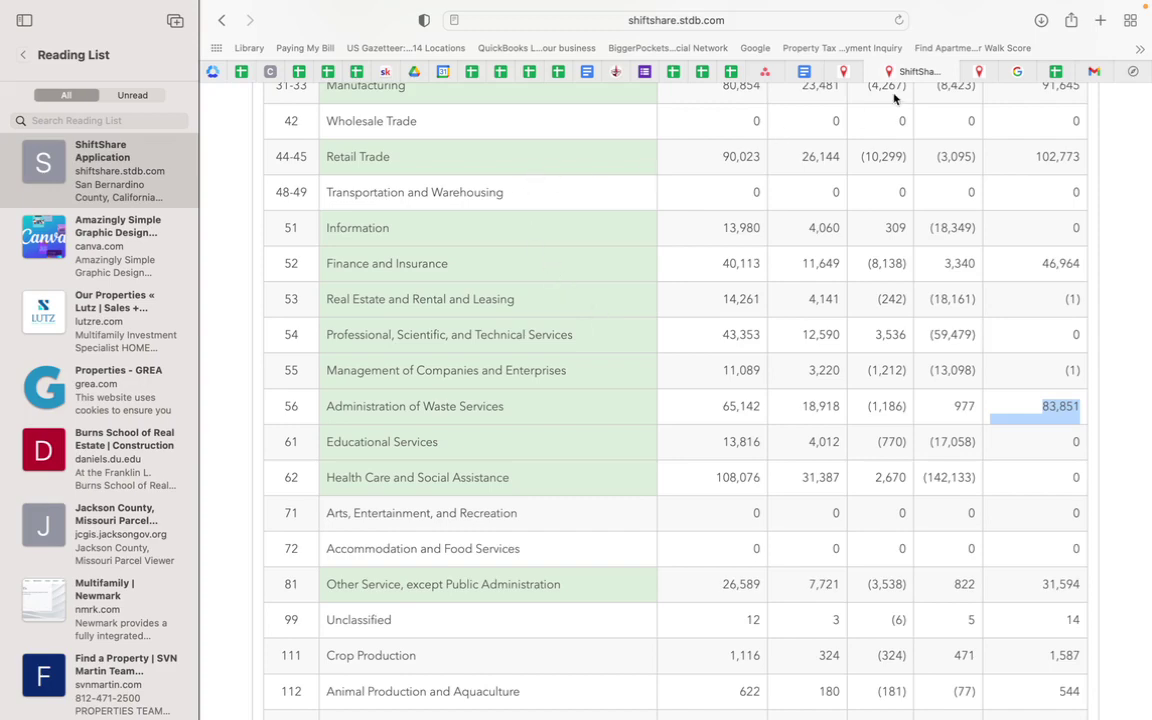
Review the Kansas City, MO-KS 2011 to 2018 shift-share table, examining 2018 employment by industry and the overall totals
left_click(845, 71)
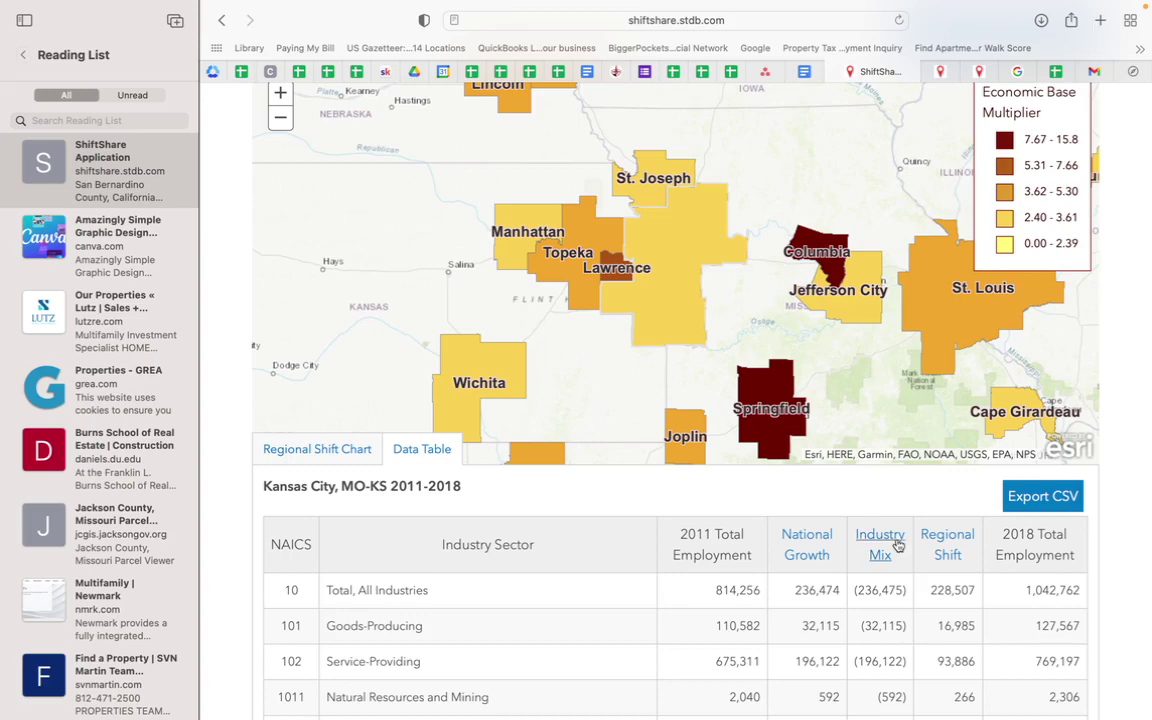
scroll(897, 545, "down", 15)
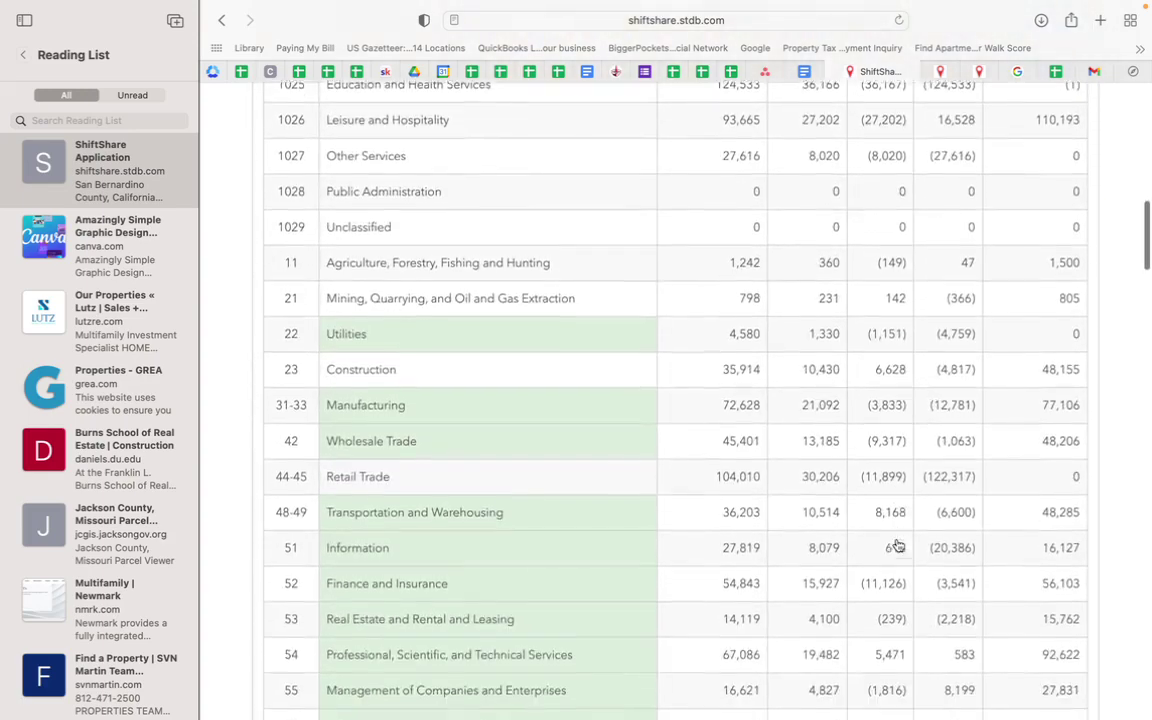
scroll(897, 545, "down", 1)
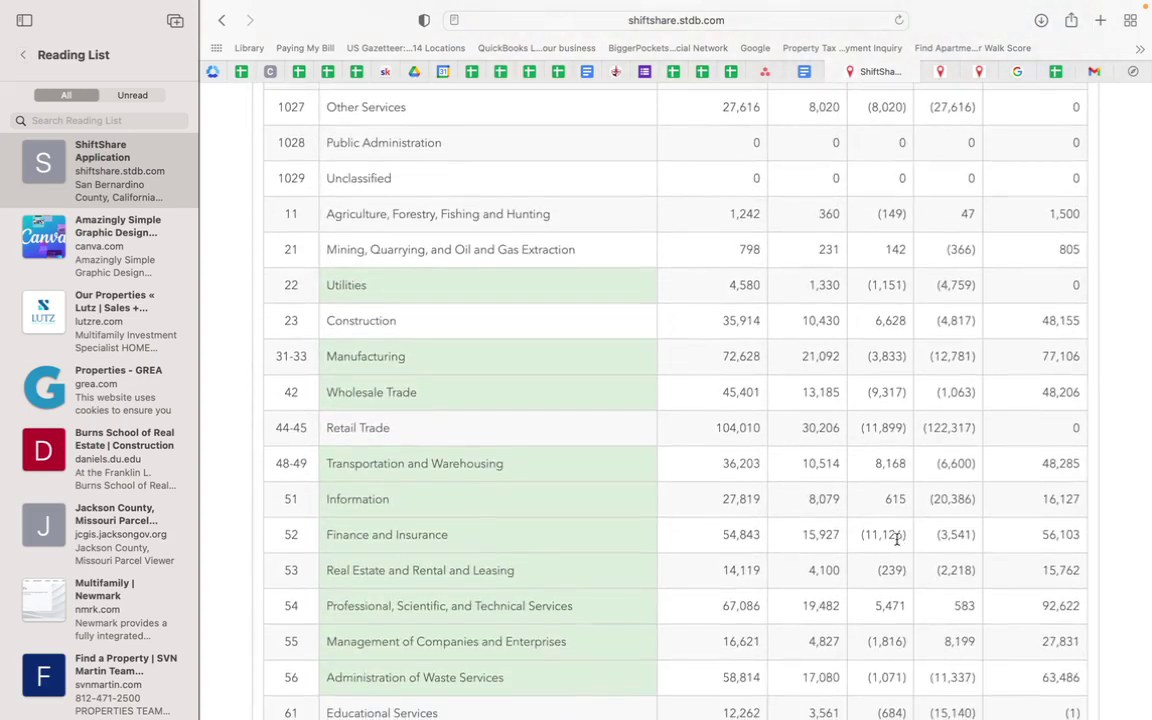
scroll(897, 538, "down", 3)
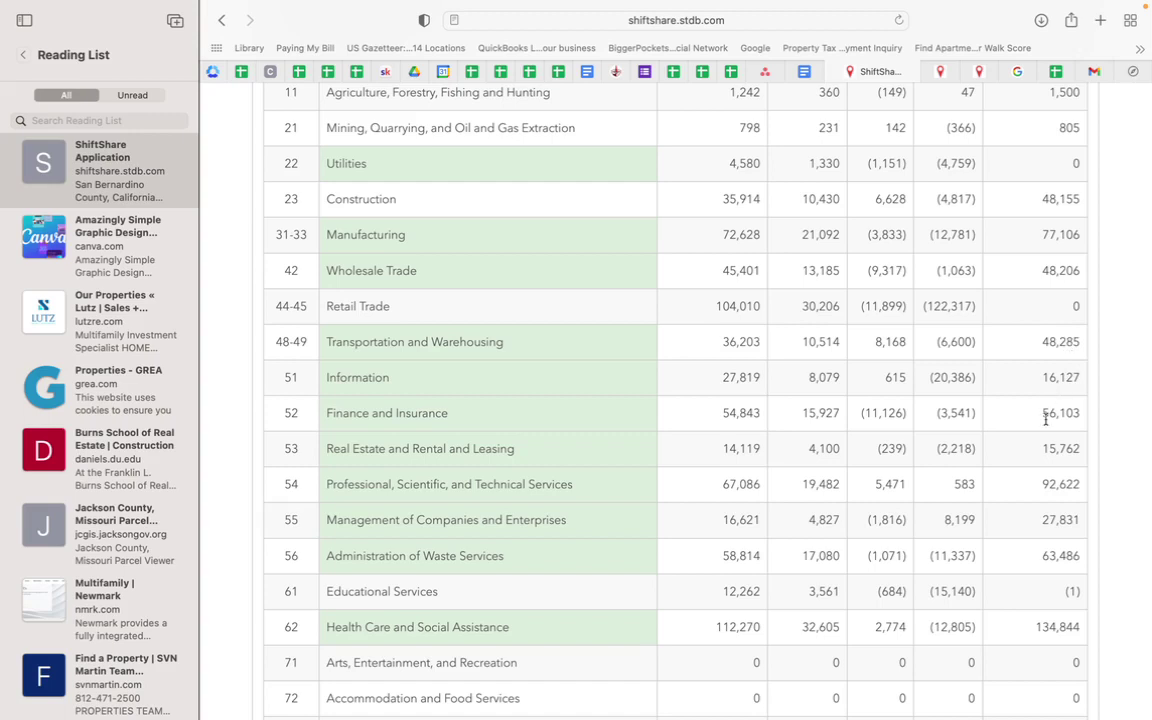
right_click(1038, 577)
key("Escape")
scroll(1079, 617, "up", 1)
scroll(1079, 617, "up", 15)
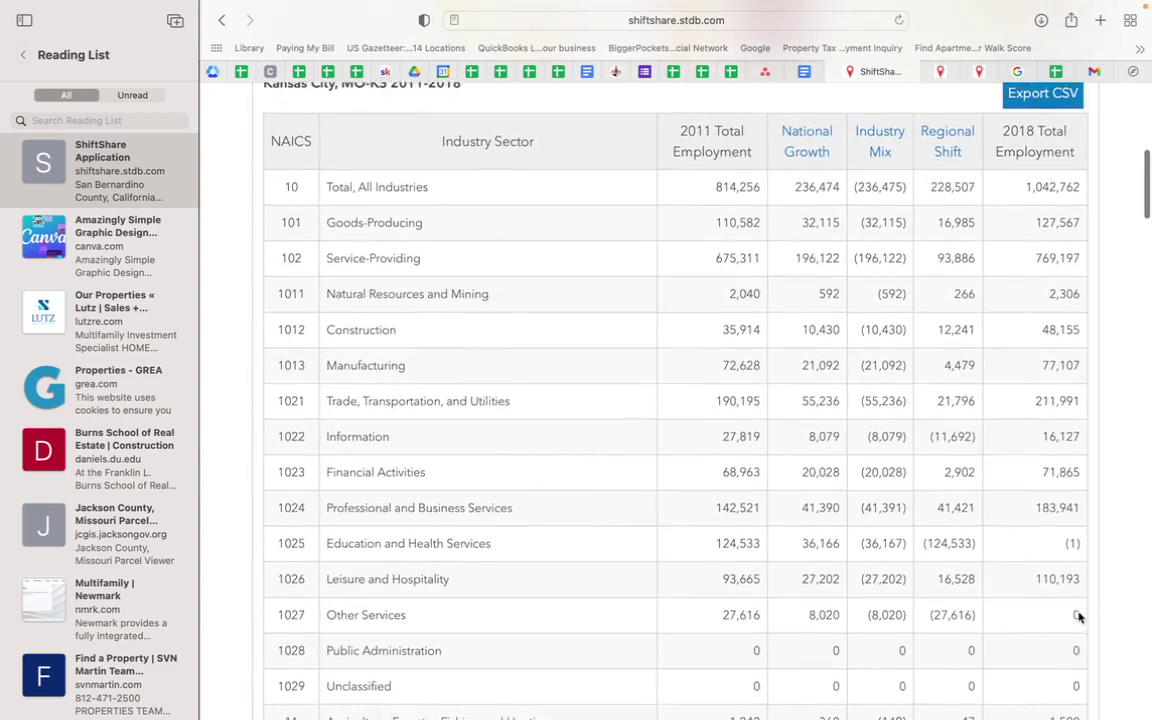
scroll(1079, 615, "down", 1)
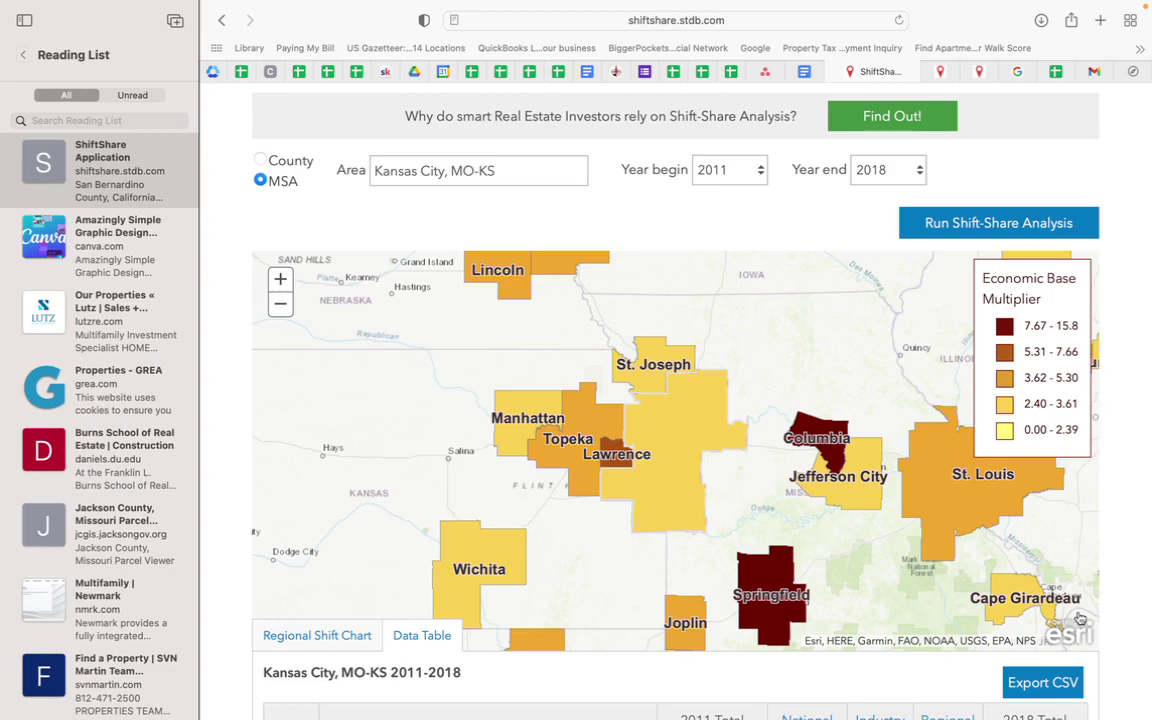
Switch to the Loom video library in Chrome
mouse_move(866, 710)
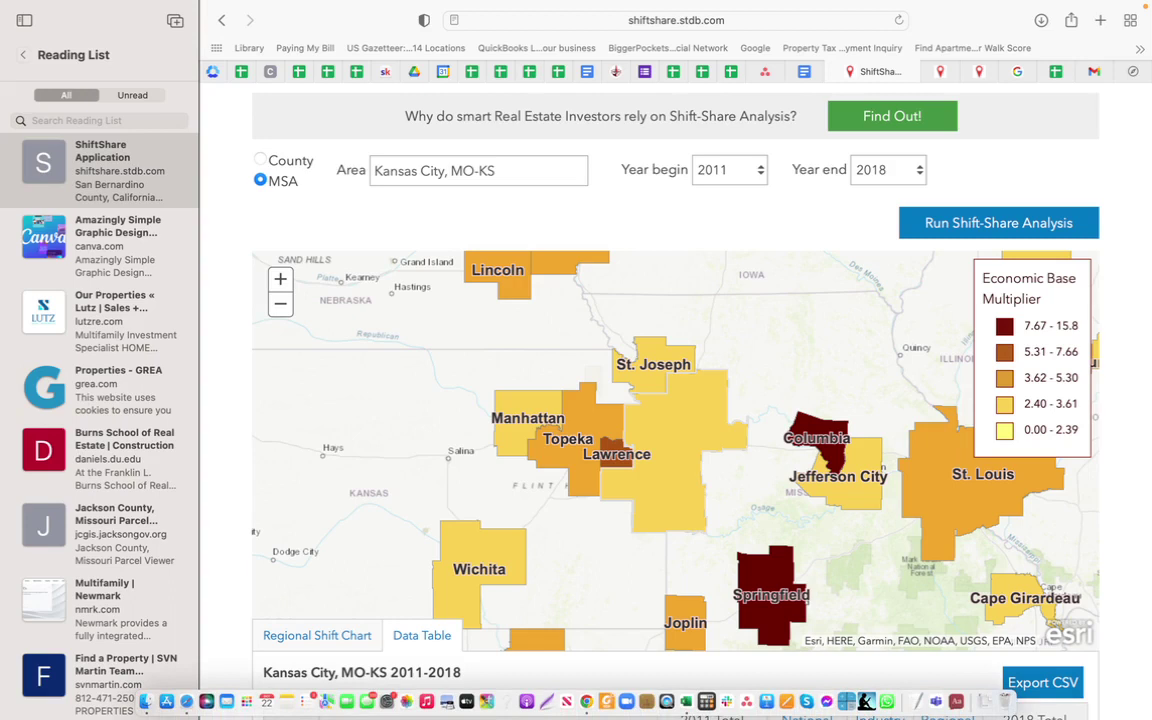
left_click(589, 701)
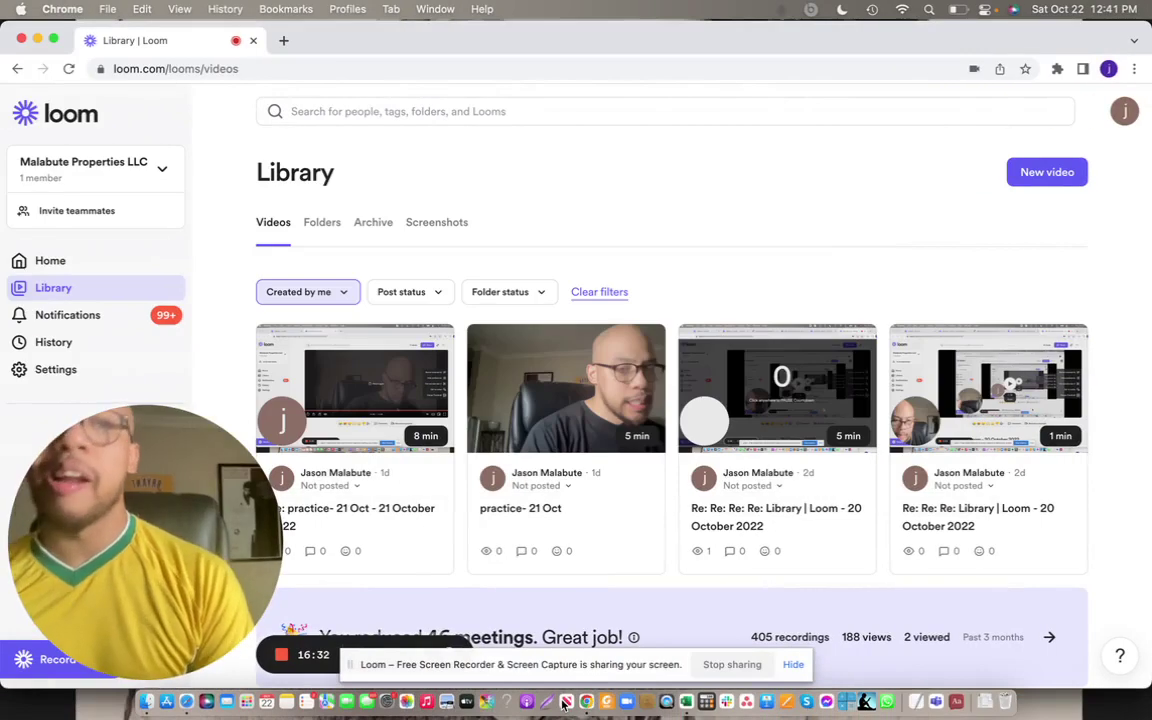